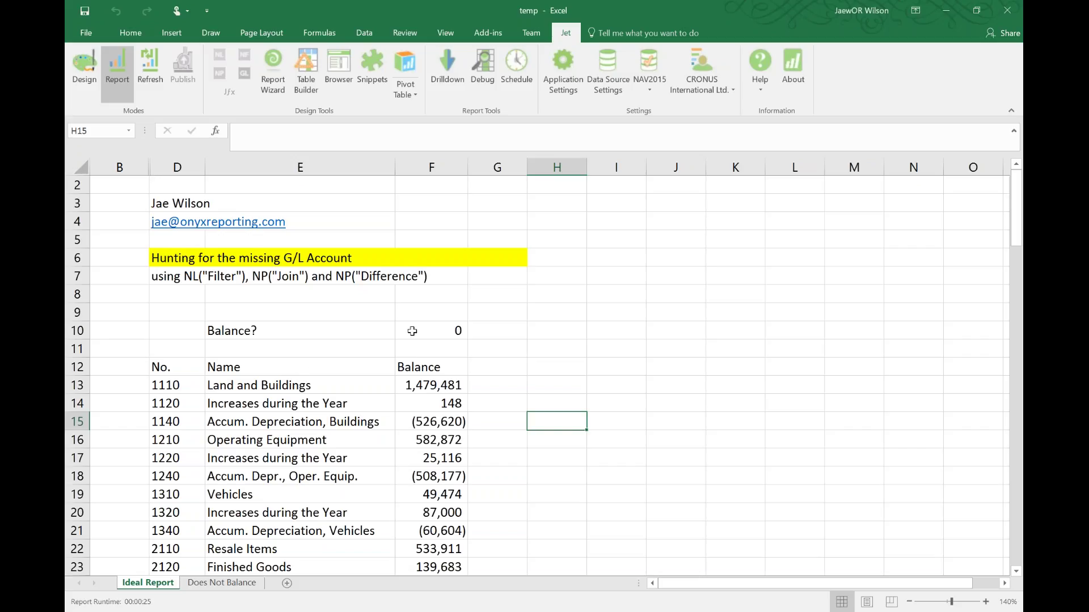
- Inspect the Balance? total formula in F10 and leave it unchanged
{"action": "double_click", "coordinate": [442, 330]}
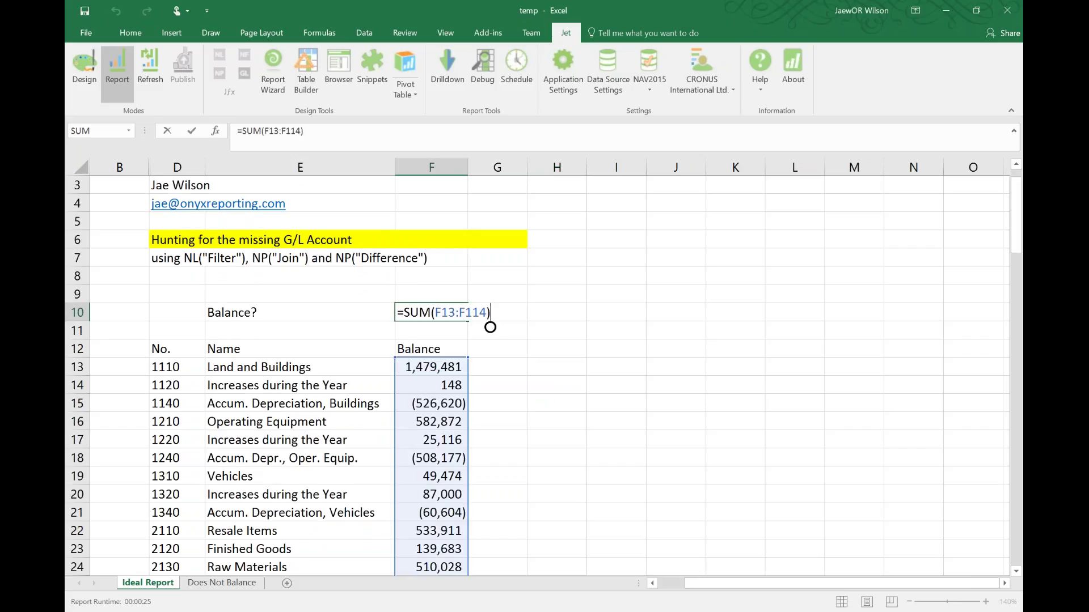
{"action": "key", "text": "Return"}
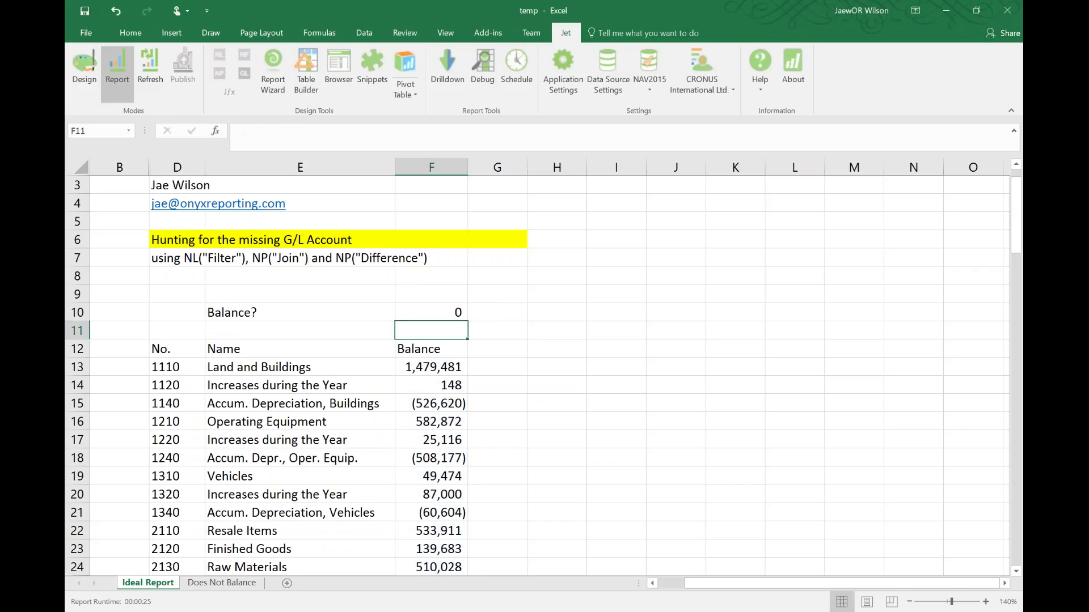
{"action": "scroll", "coordinate": [416, 334], "scroll_direction": "down", "scroll_amount": 3}
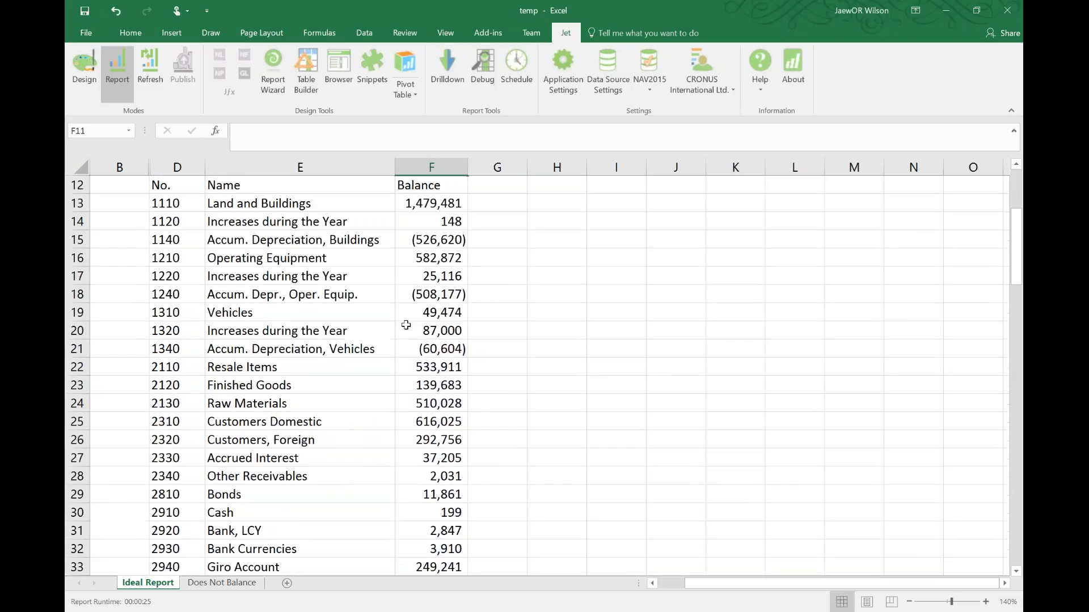
{"action": "scroll", "coordinate": [194, 269], "scroll_direction": "up", "scroll_amount": 1}
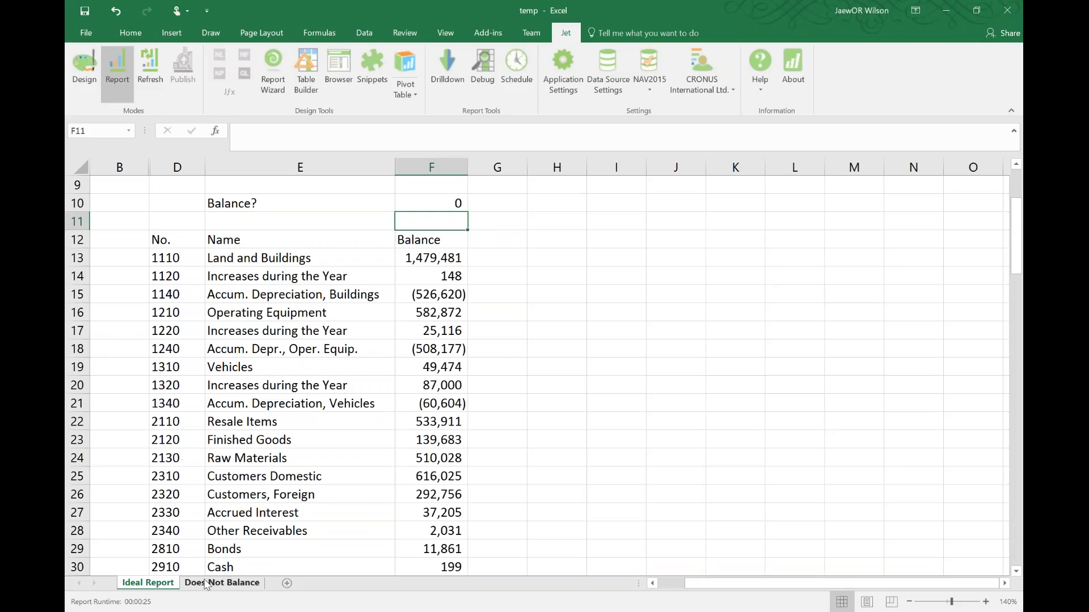
- On Does Not Balance, review the Balance ? formula in E16, the D10:E10 string, and The Plug in E14
{"action": "left_click", "coordinate": [221, 583]}
{"action": "scroll", "coordinate": [286, 454], "scroll_direction": "down", "scroll_amount": 2}
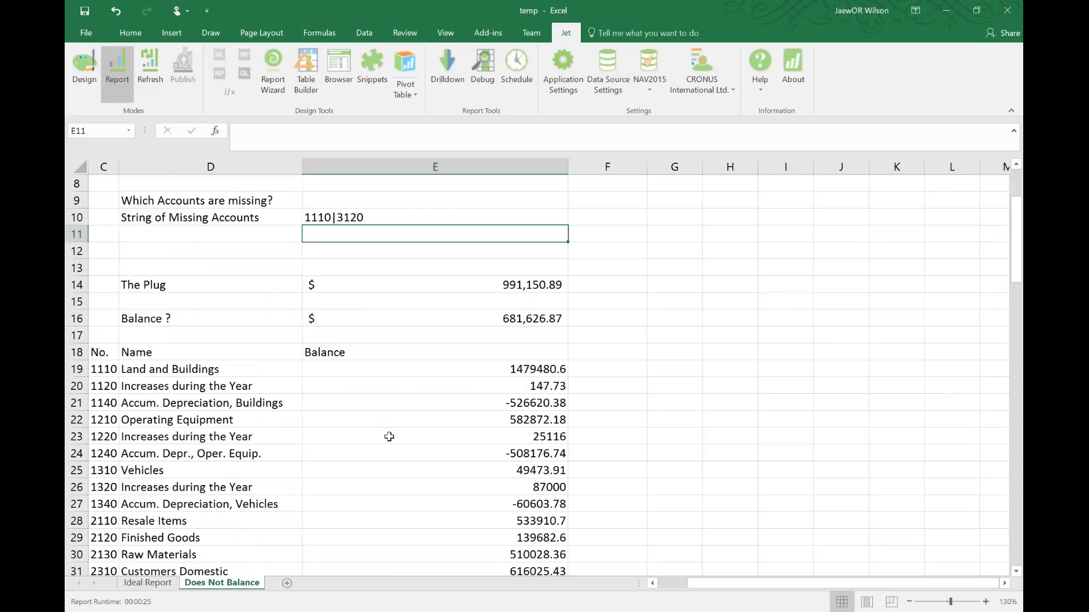
{"action": "scroll", "coordinate": [389, 436], "scroll_direction": "down", "scroll_amount": 1}
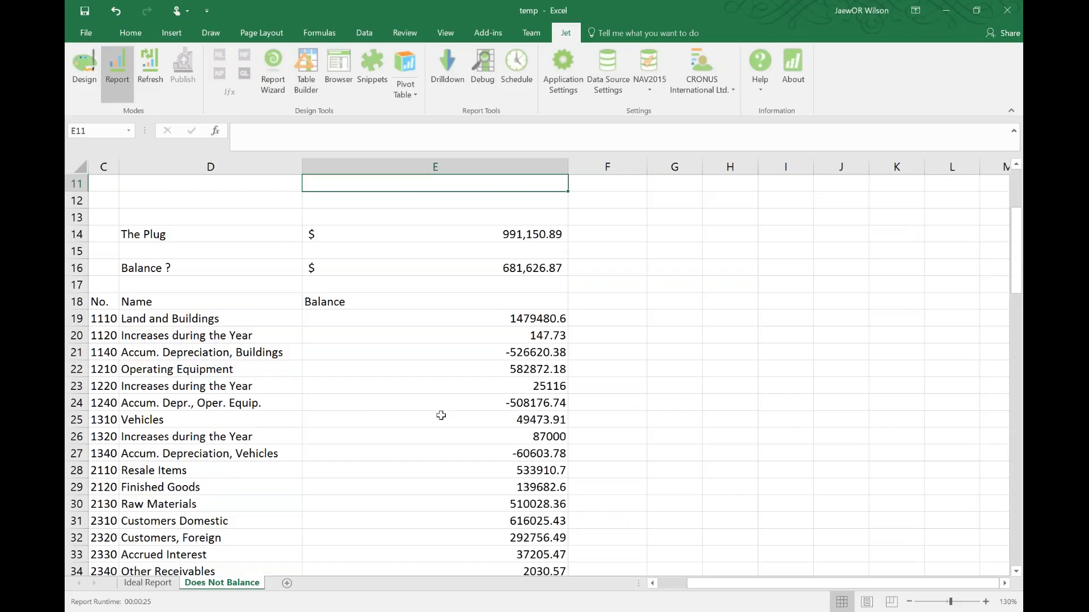
{"action": "left_click", "coordinate": [509, 271]}
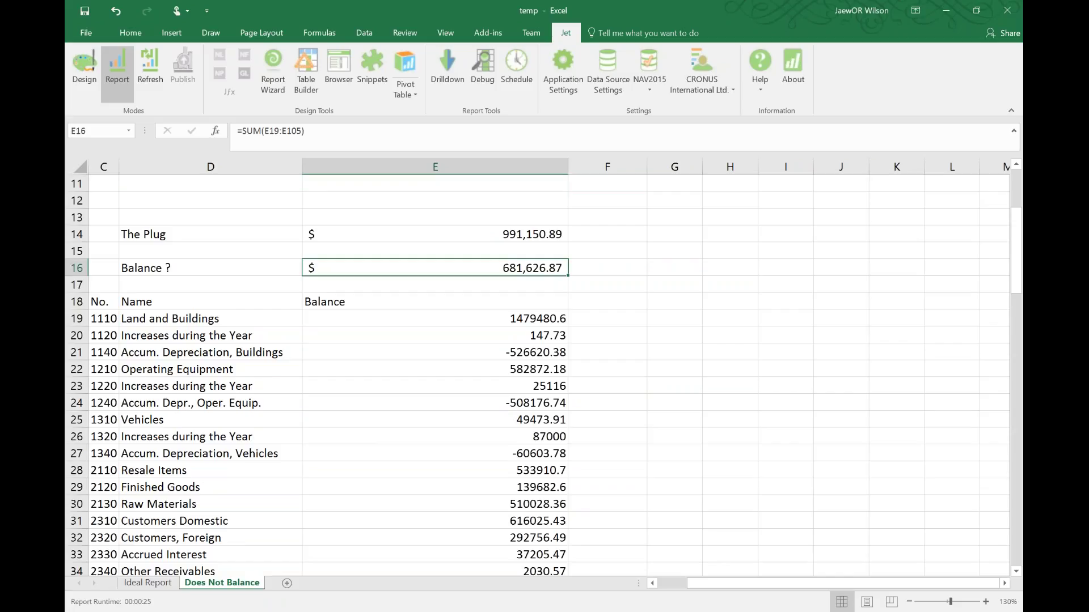
{"action": "scroll", "coordinate": [307, 219], "scroll_direction": "up", "scroll_amount": 1}
{"action": "left_click_drag", "start_coordinate": [216, 217], "coordinate": [328, 222]}
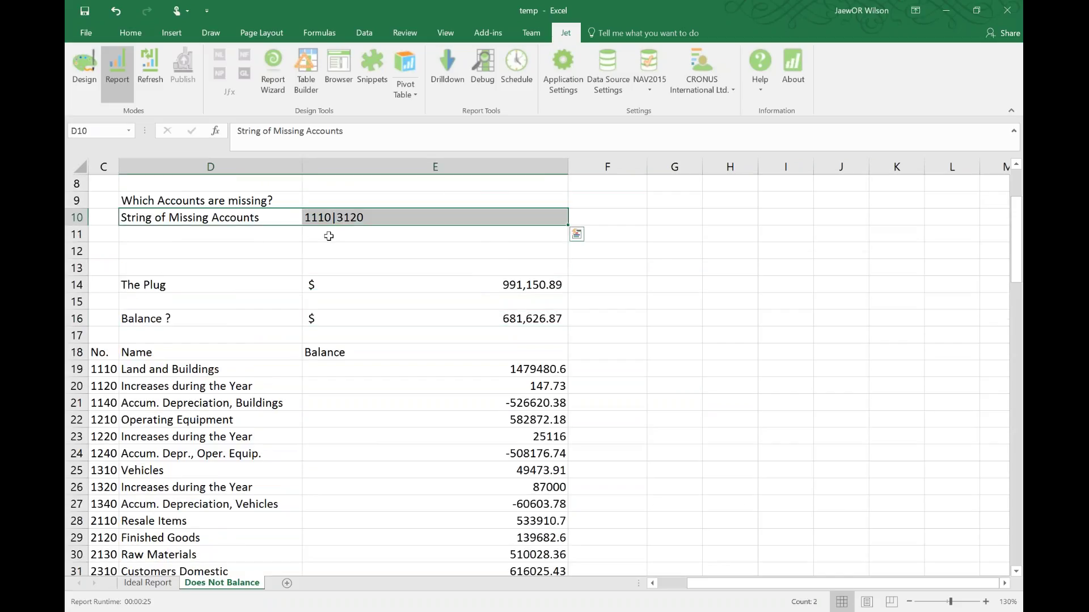
{"action": "left_click", "coordinate": [343, 283]}
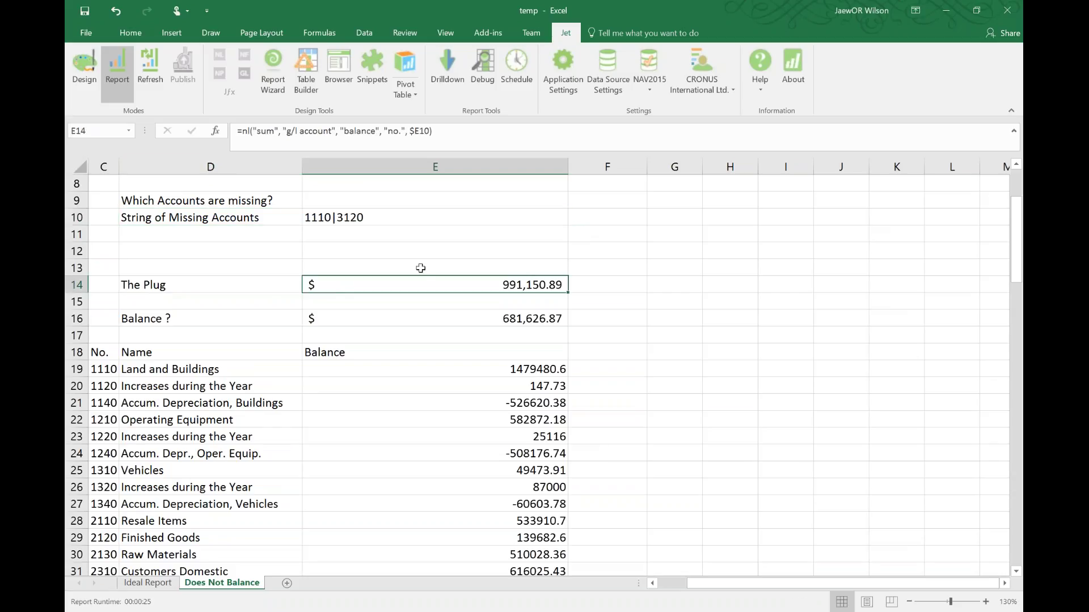
- Append account 1120 to the missing-accounts string in E10 and check The Plug
{"action": "left_click", "coordinate": [376, 217]}
{"action": "left_click", "coordinate": [338, 141]}
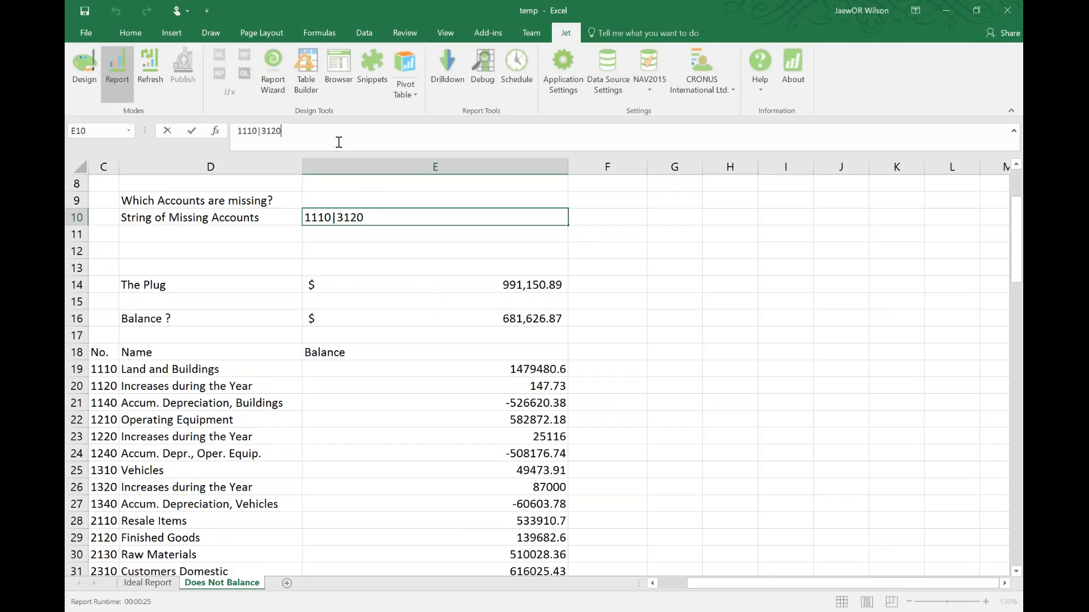
{"action": "type", "text": "|1120"}
{"action": "key", "text": "Return"}
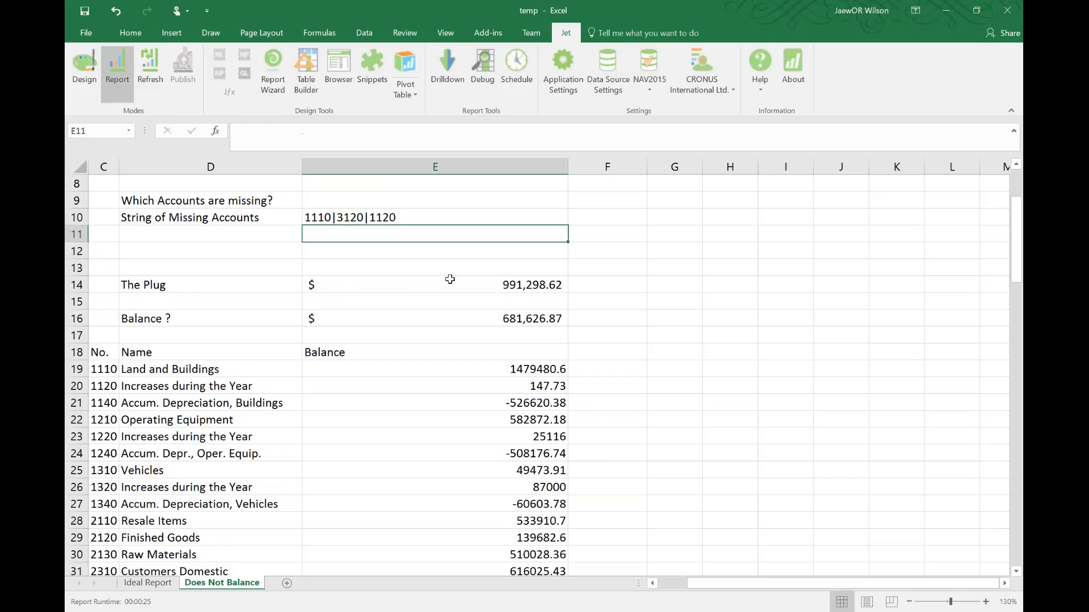
{"action": "left_click", "coordinate": [451, 280]}
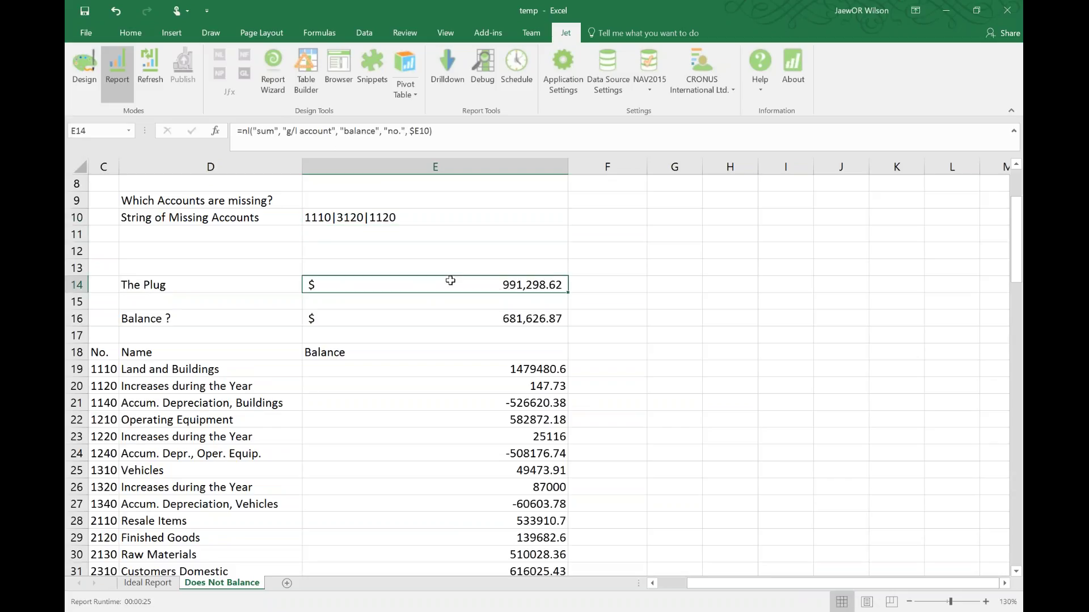
- Append account 1240 to the string, then check The Plug (483,121.88) and Balance ? totals
{"action": "left_click", "coordinate": [451, 220]}
{"action": "key", "text": "F2"}
{"action": "type", "text": "|"}
{"action": "type", "text": "1240"}
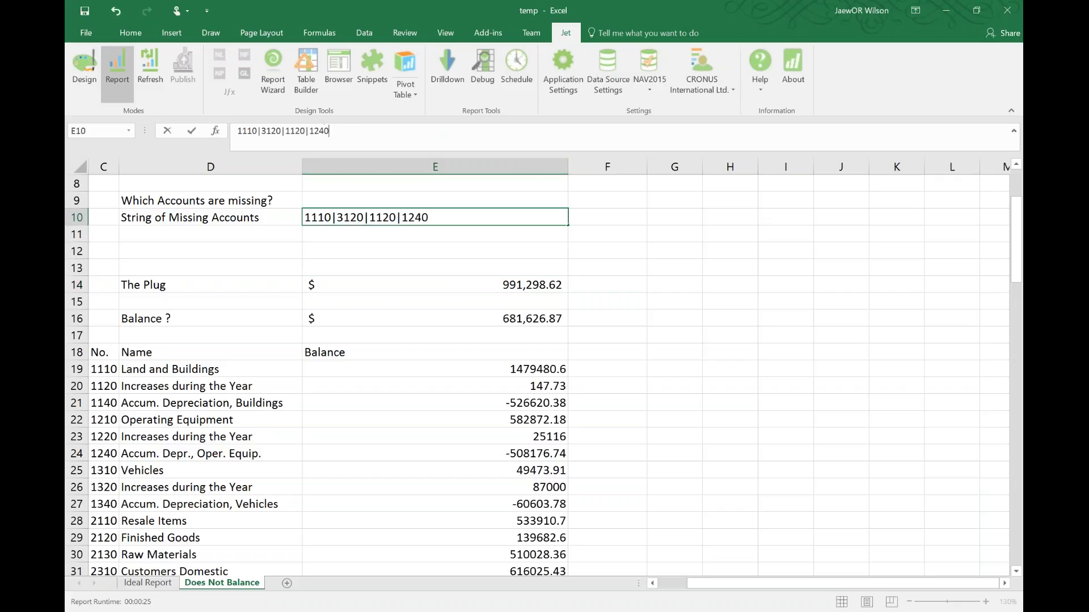
{"action": "key", "text": "Return"}
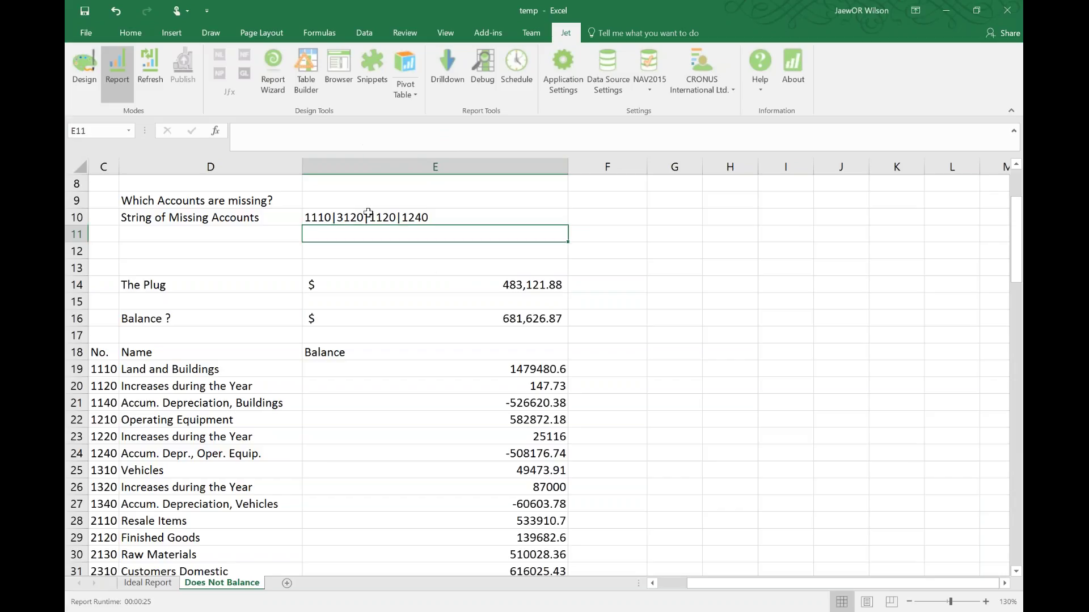
{"action": "left_click", "coordinate": [368, 212]}
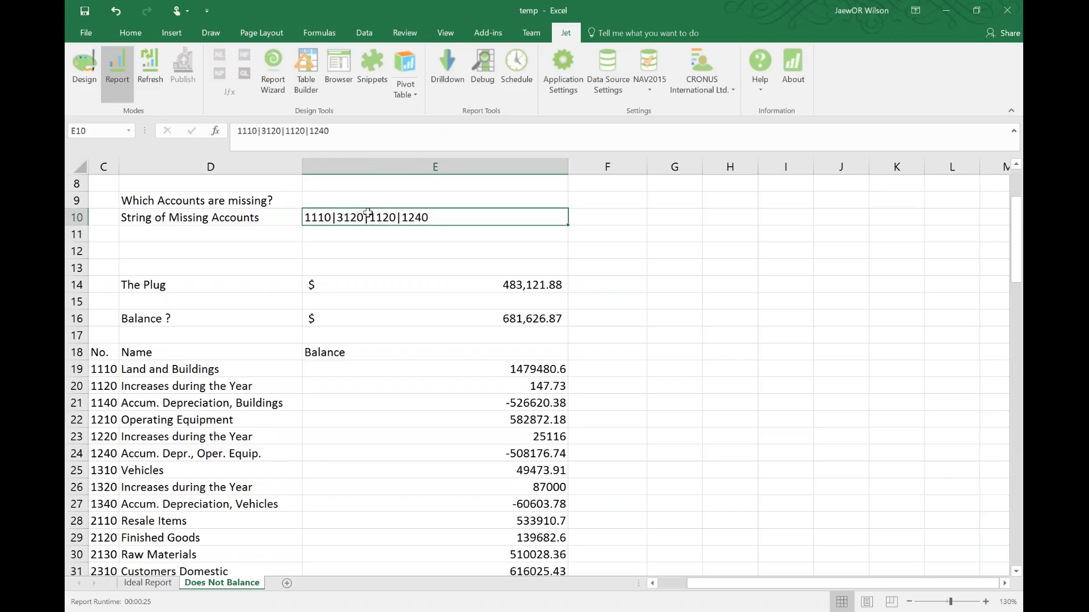
{"action": "left_click", "coordinate": [374, 282]}
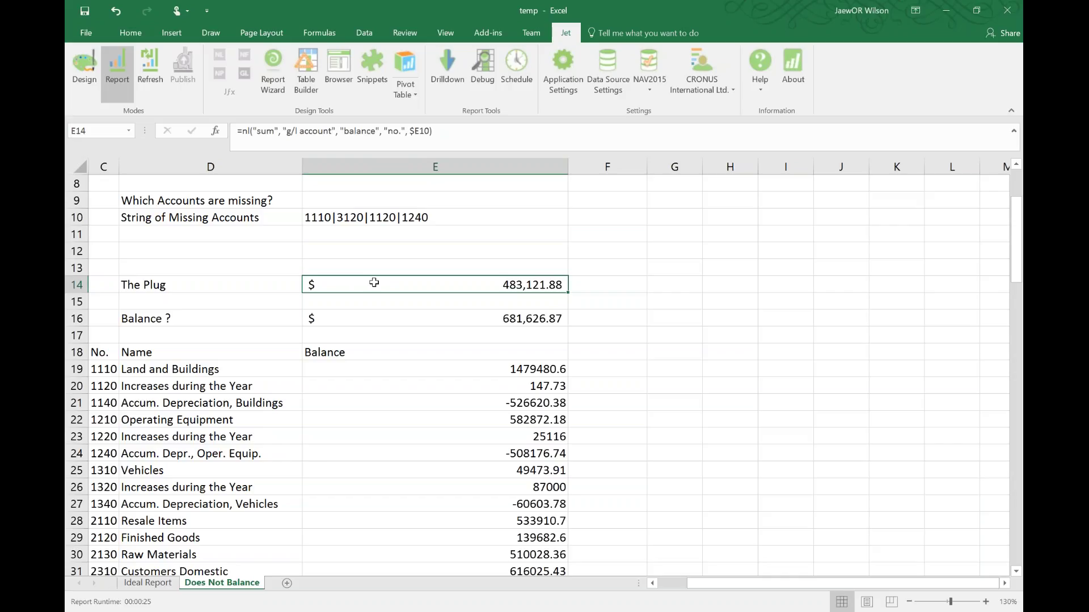
{"action": "left_click", "coordinate": [341, 329]}
{"action": "left_click", "coordinate": [350, 319]}
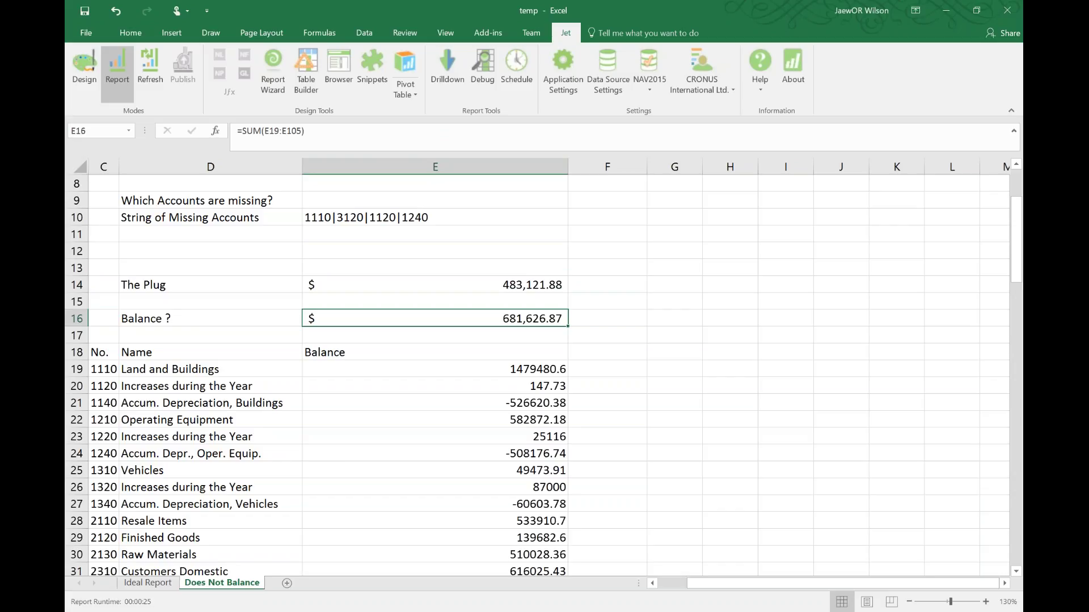
{"action": "scroll", "coordinate": [537, 375], "scroll_direction": "up", "scroll_amount": 2}
{"action": "key", "text": "ctrl+c"}
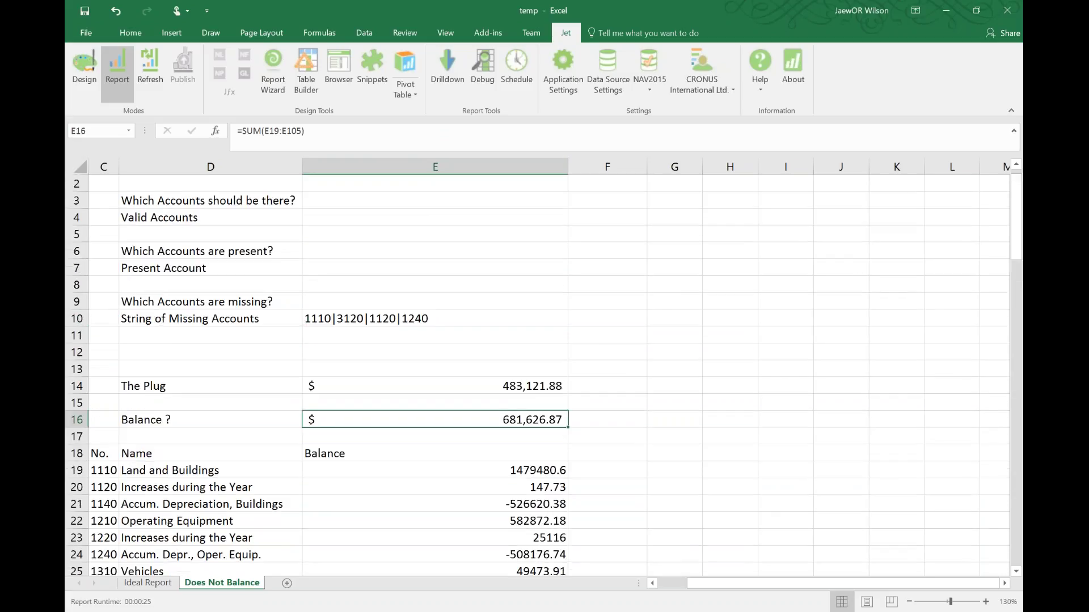
{"action": "left_click", "coordinate": [196, 199]}
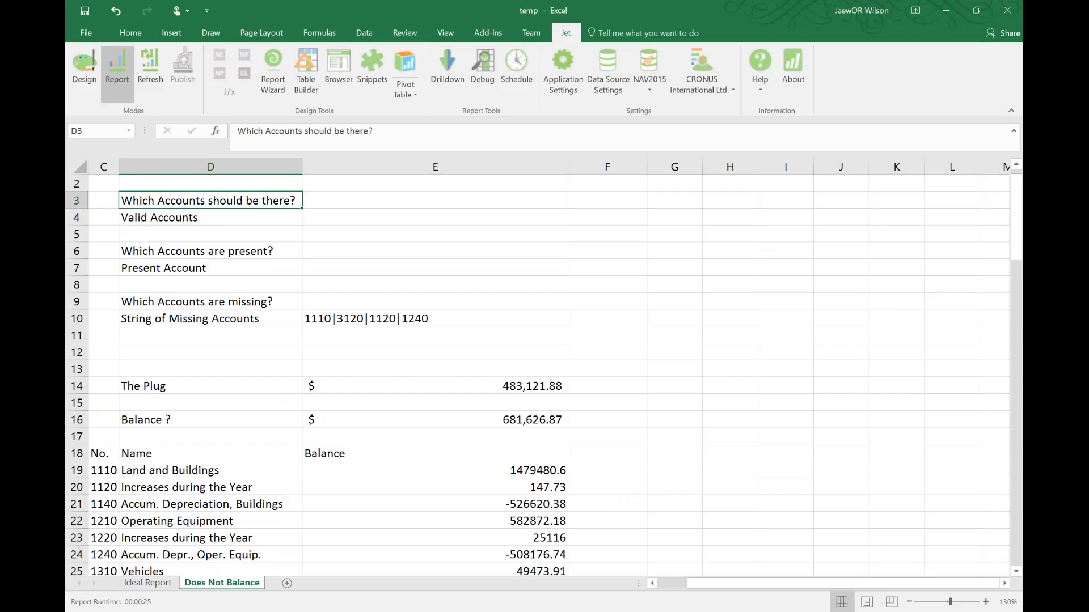
{"action": "left_click", "coordinate": [179, 262]}
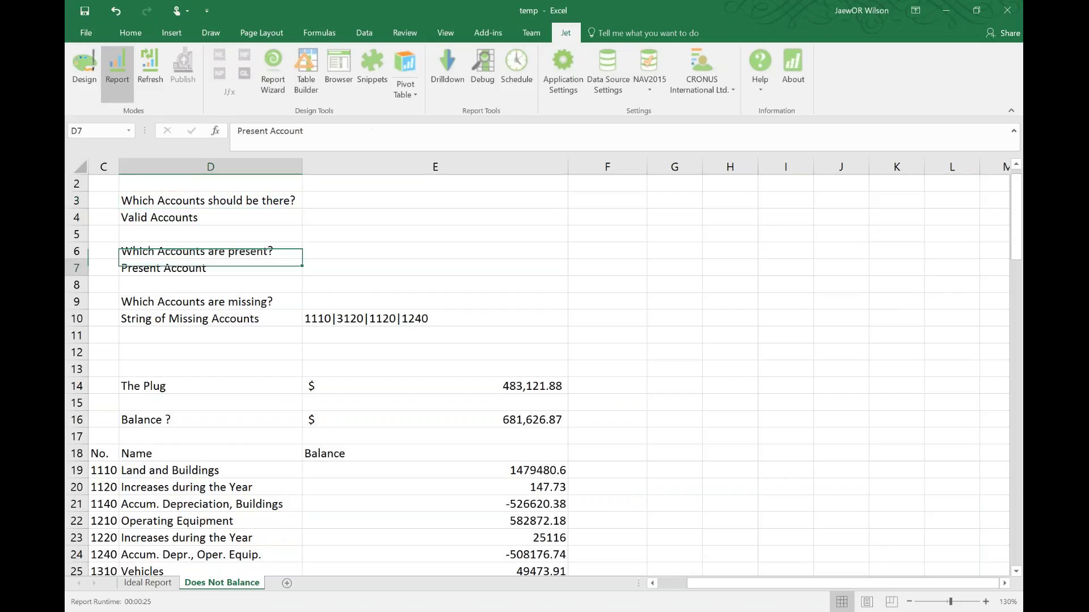
{"action": "left_click", "coordinate": [192, 250]}
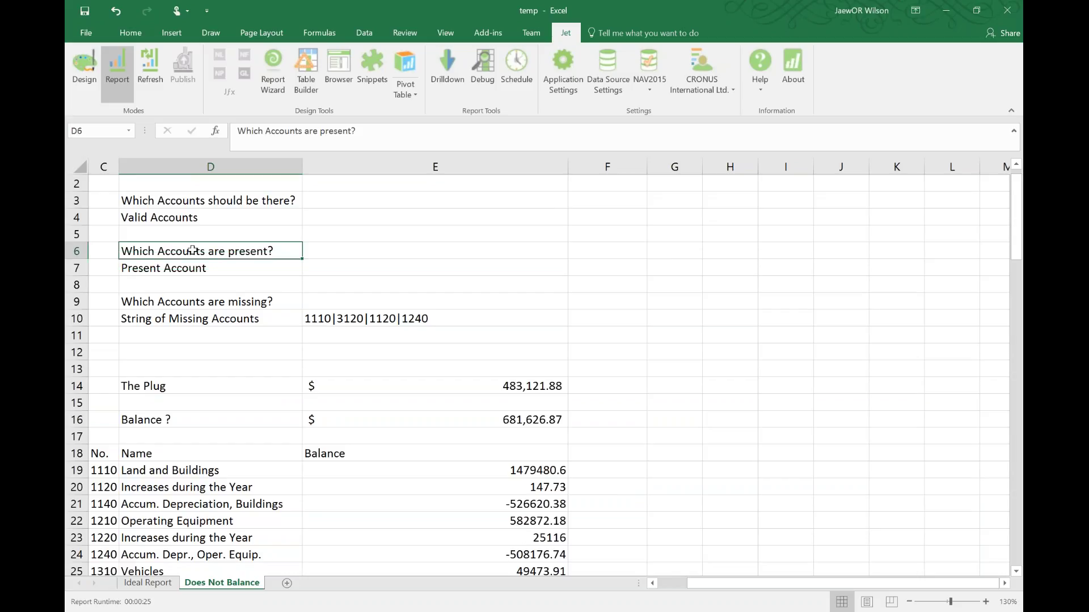
{"action": "left_click", "coordinate": [248, 301]}
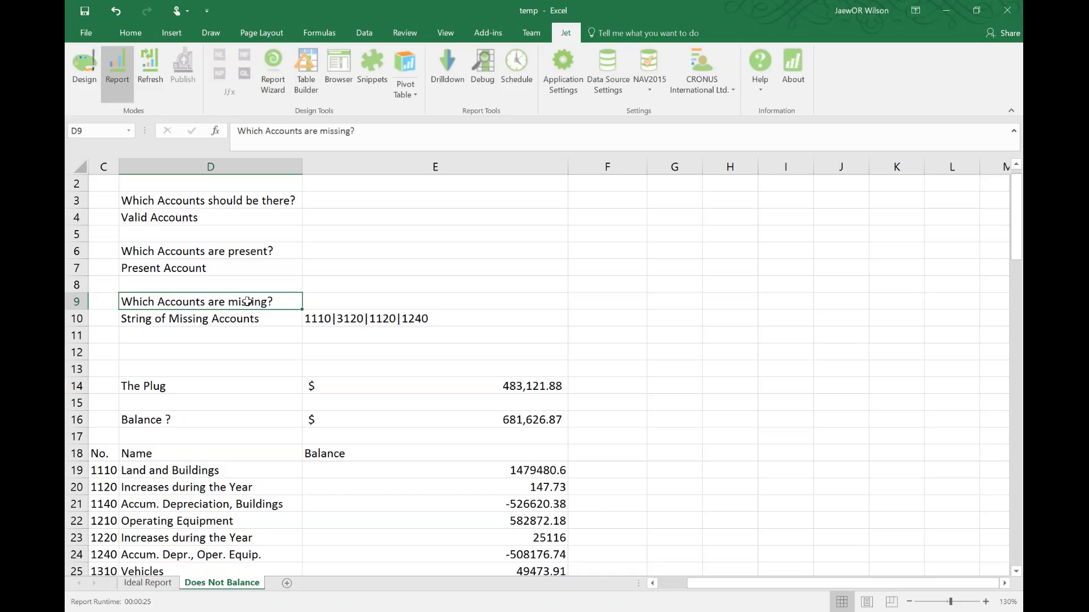
- Put the Ideal Report sheet in Jet Design mode to restore its Auto+Hide template formulas
{"action": "left_click", "coordinate": [149, 583]}
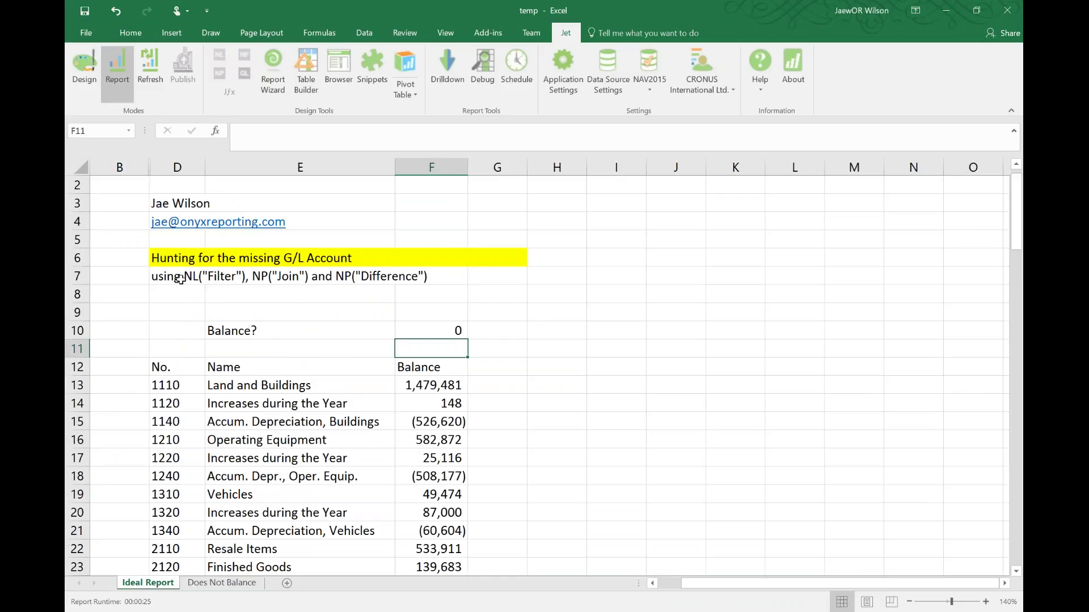
{"action": "left_click", "coordinate": [198, 279]}
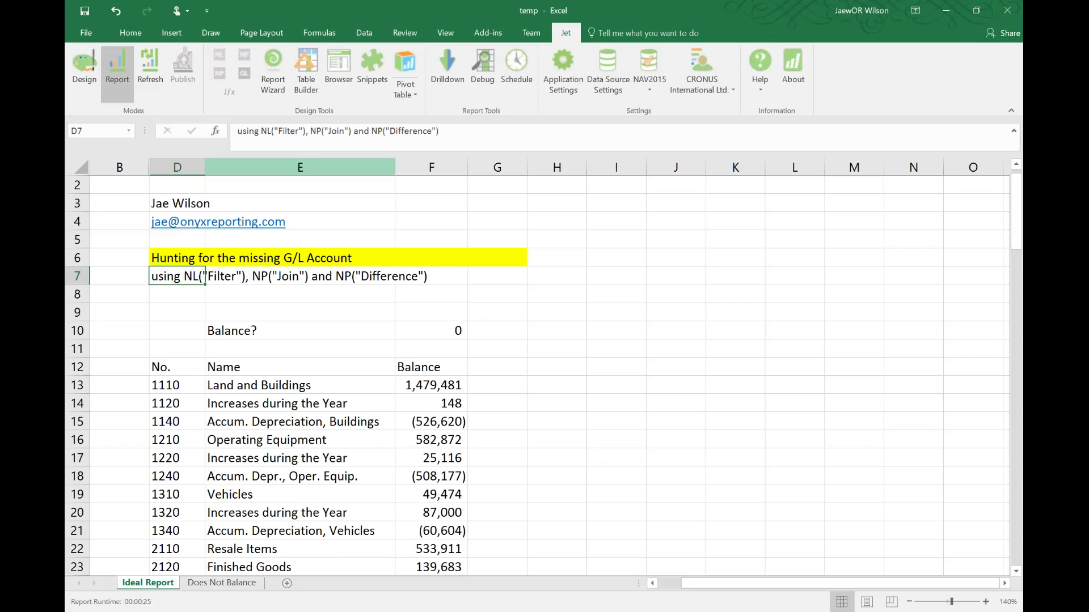
{"action": "left_click", "coordinate": [84, 69]}
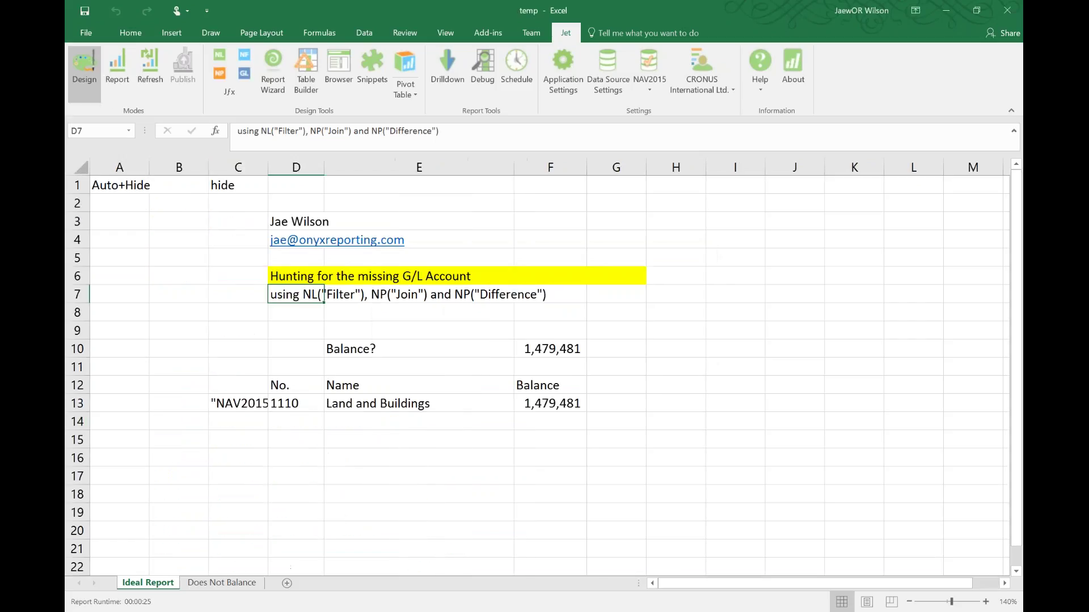
- Review the account rows on Does Not Balance, then view the NL rows formula in Ideal Report C13
{"action": "left_click", "coordinate": [203, 584]}
{"action": "left_click_drag", "start_coordinate": [307, 216], "coordinate": [312, 232]}
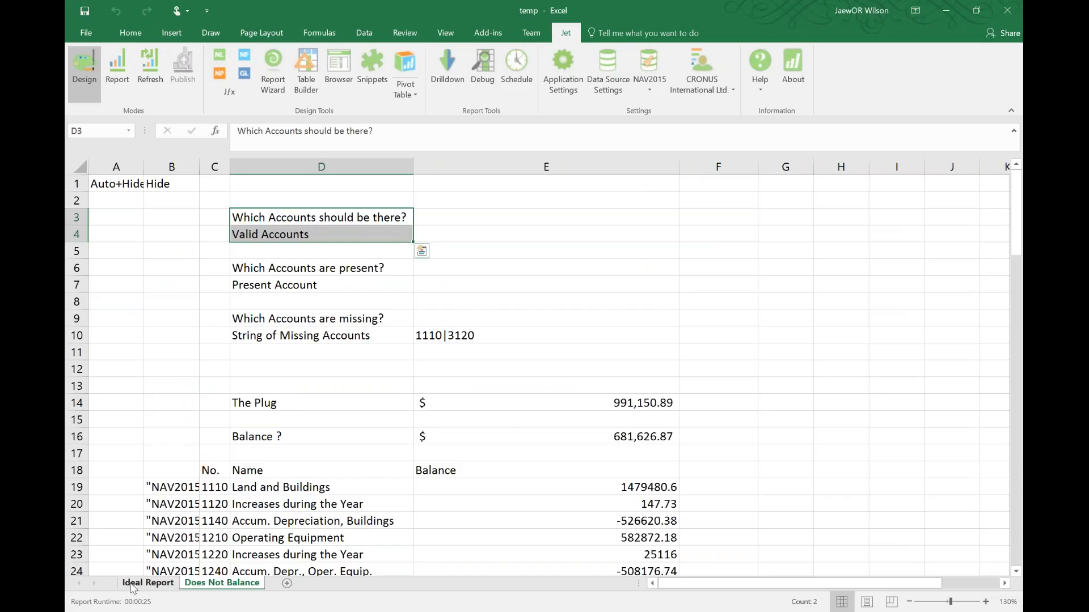
{"action": "scroll", "coordinate": [218, 335], "scroll_direction": "down", "scroll_amount": 3}
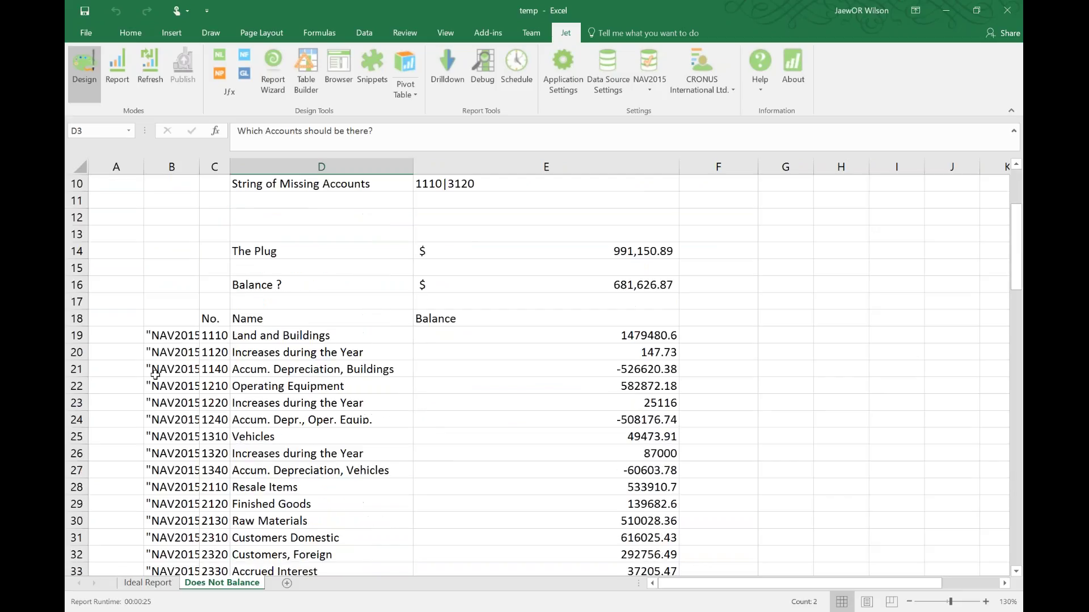
{"action": "left_click_drag", "start_coordinate": [218, 335], "coordinate": [527, 486]}
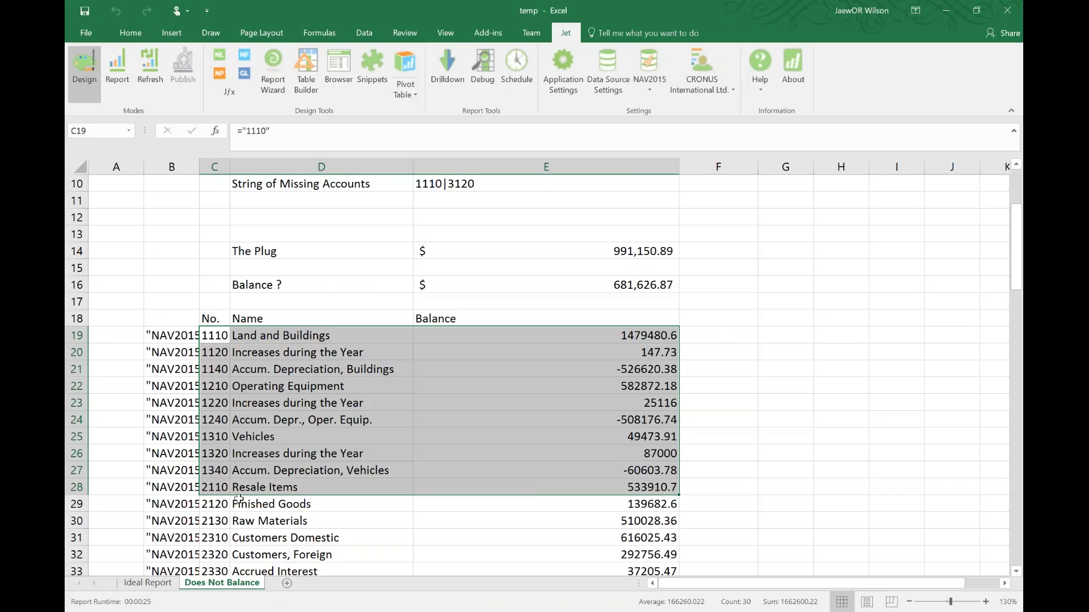
{"action": "left_click_drag", "start_coordinate": [214, 436], "coordinate": [503, 508]}
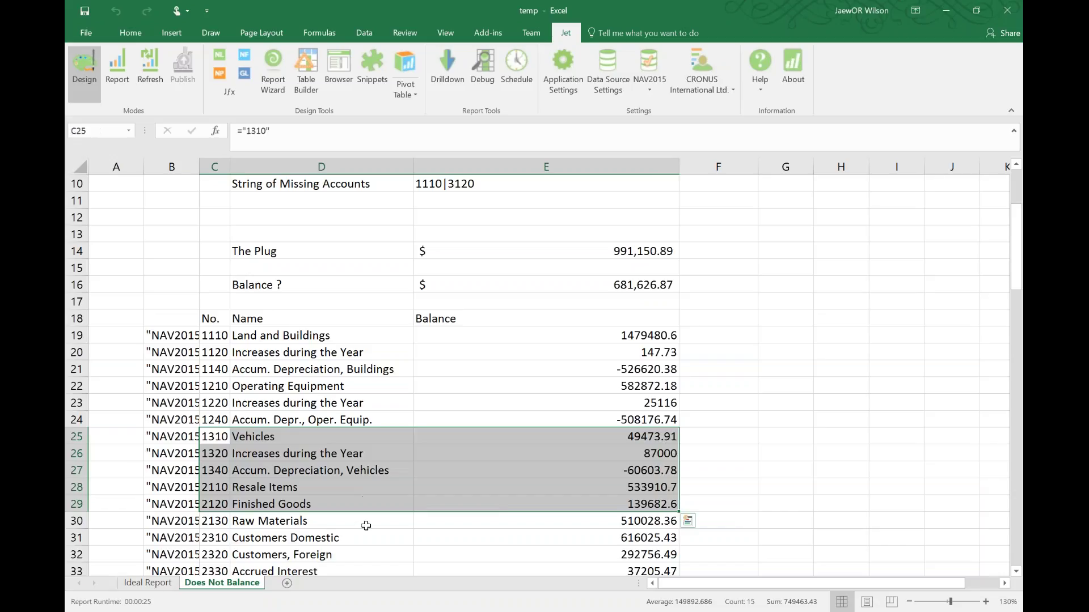
{"action": "left_click", "coordinate": [147, 584]}
{"action": "left_click", "coordinate": [257, 401]}
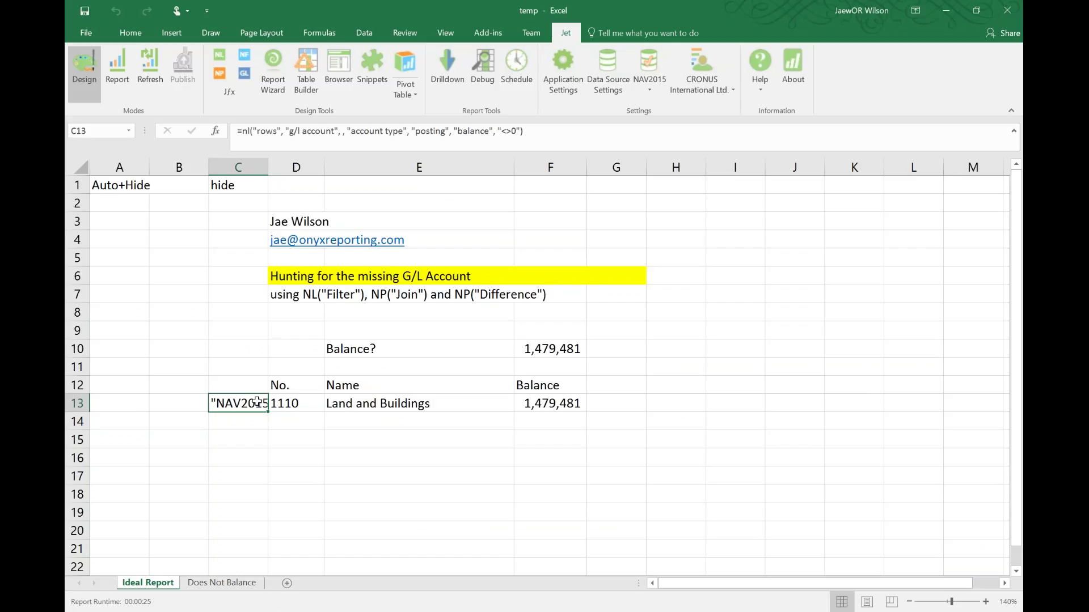
- Copy C13's NL rows formula into E3 on Does Not Balance and open it in the Function Wizard
{"action": "key", "text": "ctrl+c"}
{"action": "left_click", "coordinate": [222, 583]}
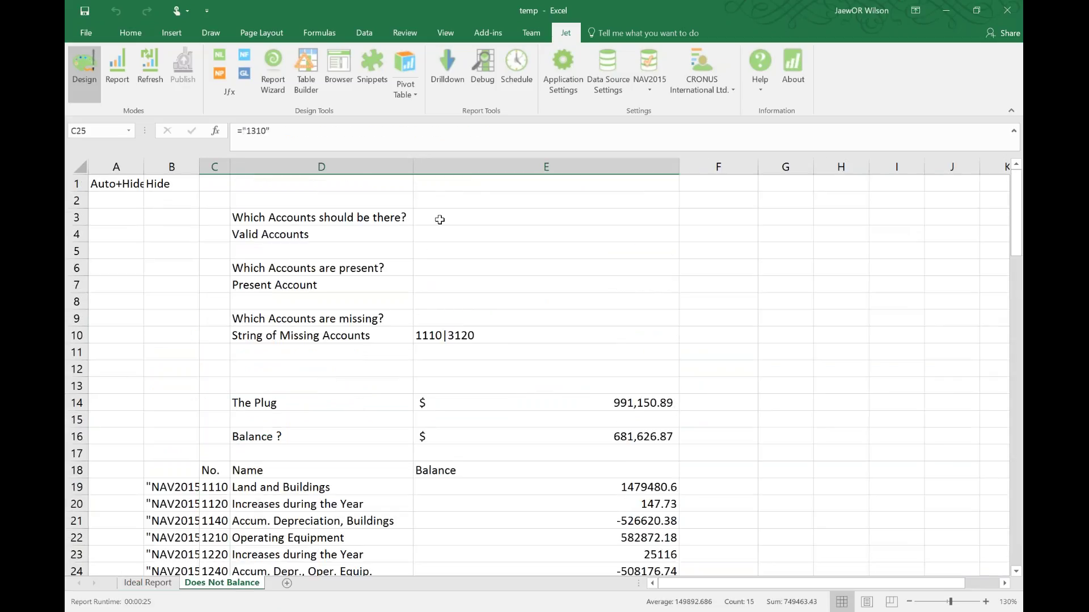
{"action": "left_click", "coordinate": [437, 217]}
{"action": "key", "text": "ctrl+v"}
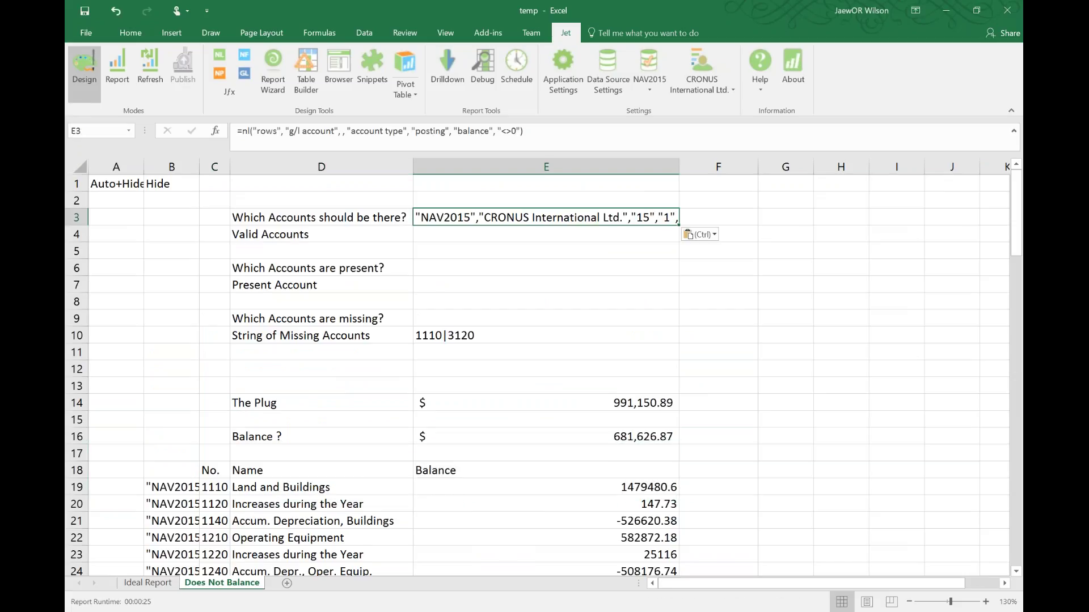
{"action": "left_click", "coordinate": [210, 53]}
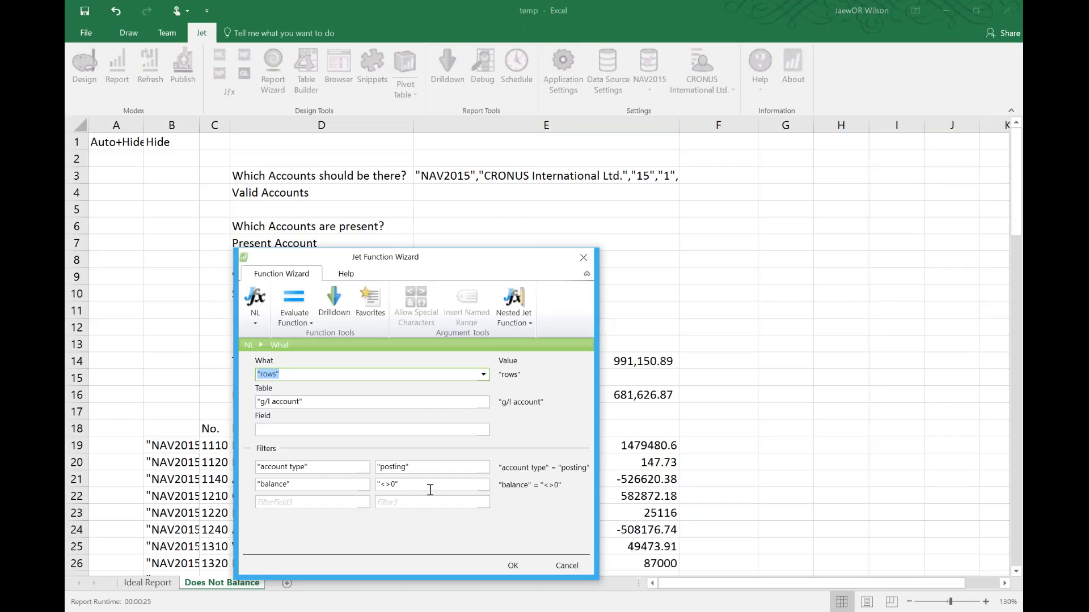
- Set the E3 formula's What to Filter and Field to No., and confirm it
{"action": "left_click", "coordinate": [465, 431]}
{"action": "left_click", "coordinate": [466, 374]}
{"action": "left_click", "coordinate": [482, 376]}
{"action": "type", "text": "filter"}
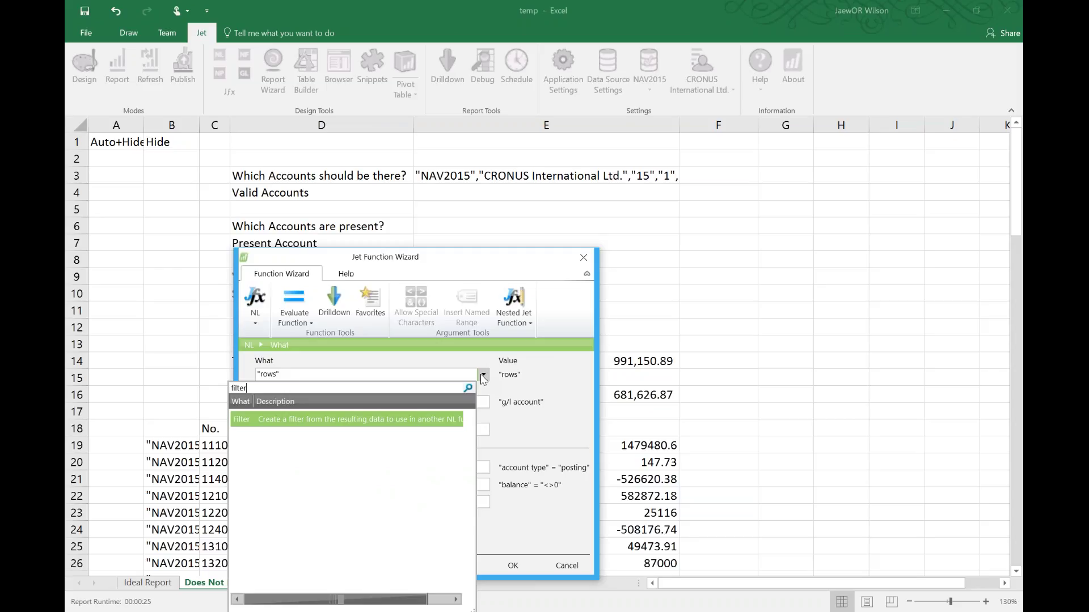
{"action": "key", "text": "Return"}
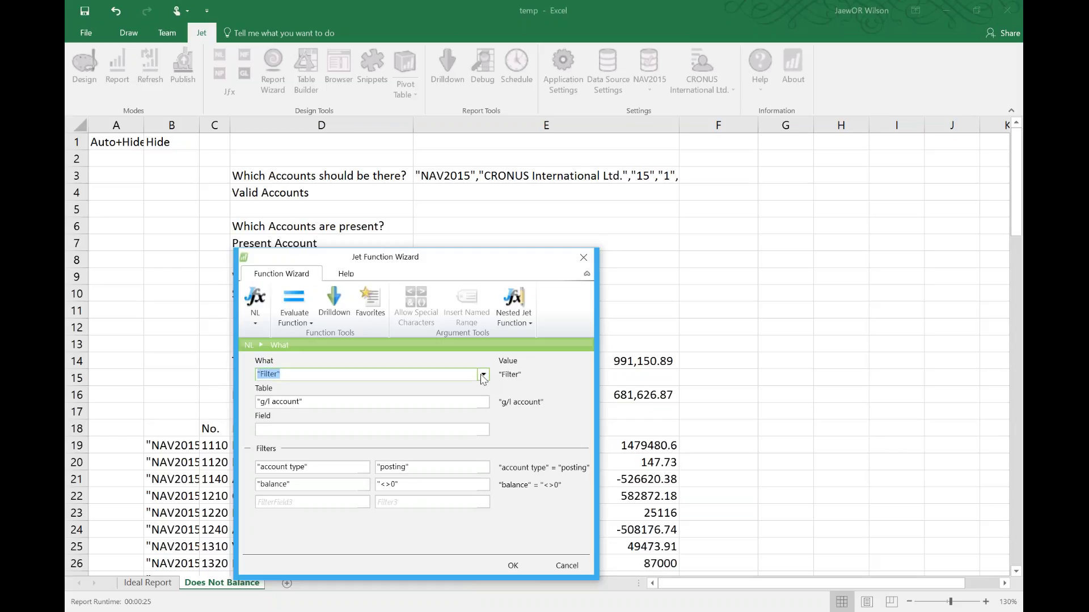
{"action": "left_click", "coordinate": [483, 430]}
{"action": "type", "text": "no."}
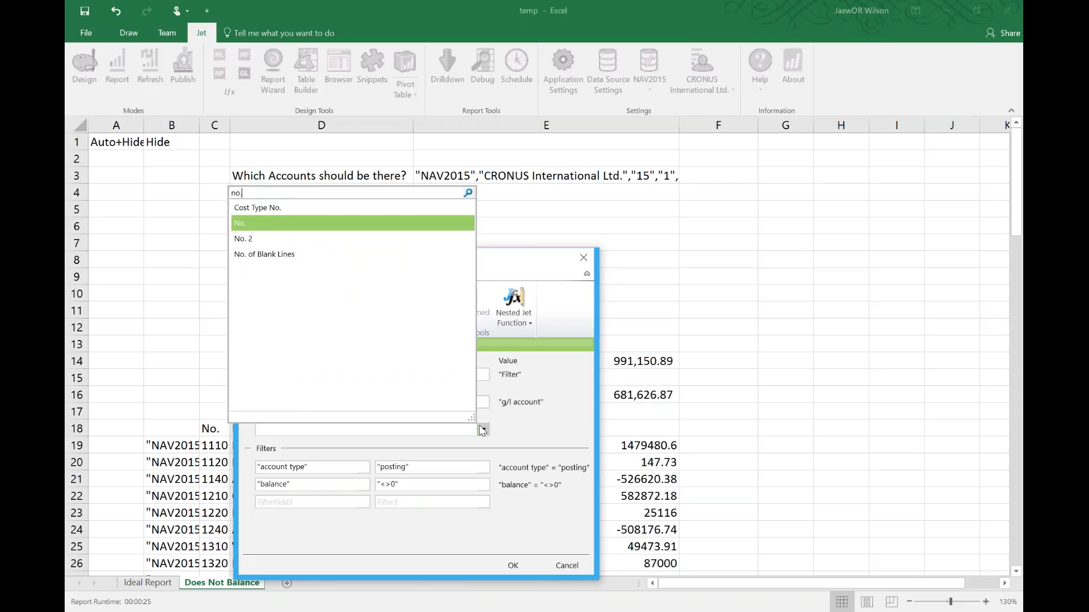
{"action": "key", "text": "Return"}
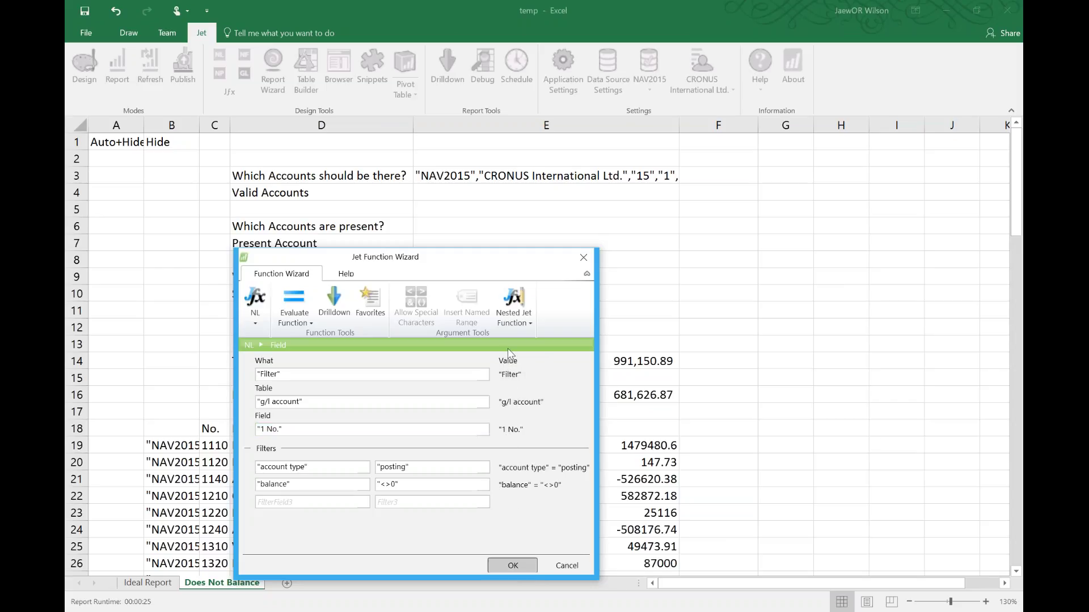
{"action": "left_click", "coordinate": [513, 566]}
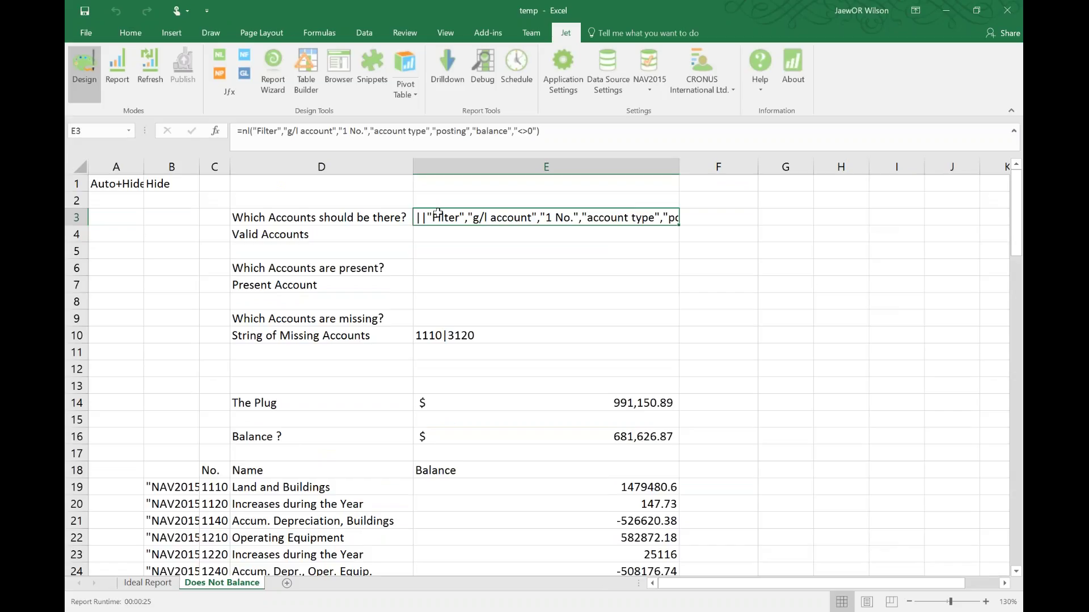
{"action": "key", "text": "Return"}
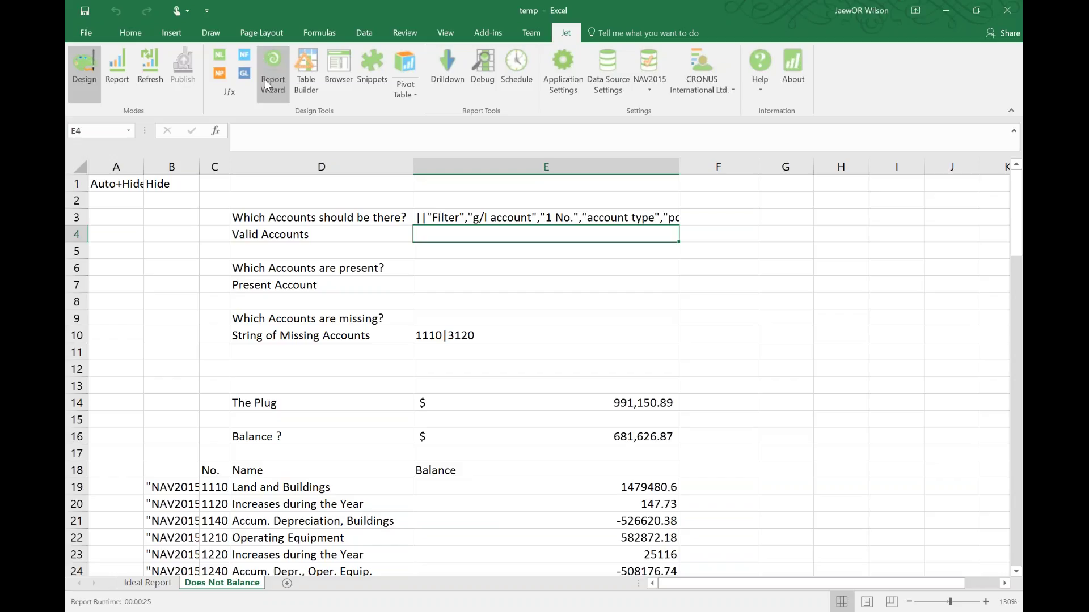
- Start an NP formula in E4 with Join chosen as the function
{"action": "left_click", "coordinate": [220, 73]}
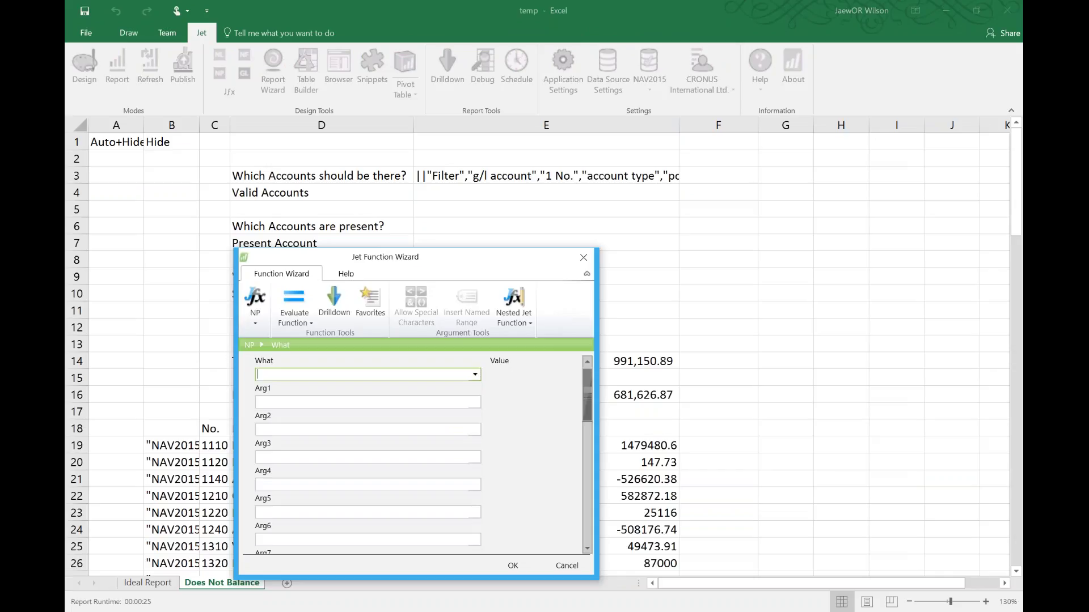
{"action": "left_click", "coordinate": [475, 375]}
{"action": "type", "text": "join"}
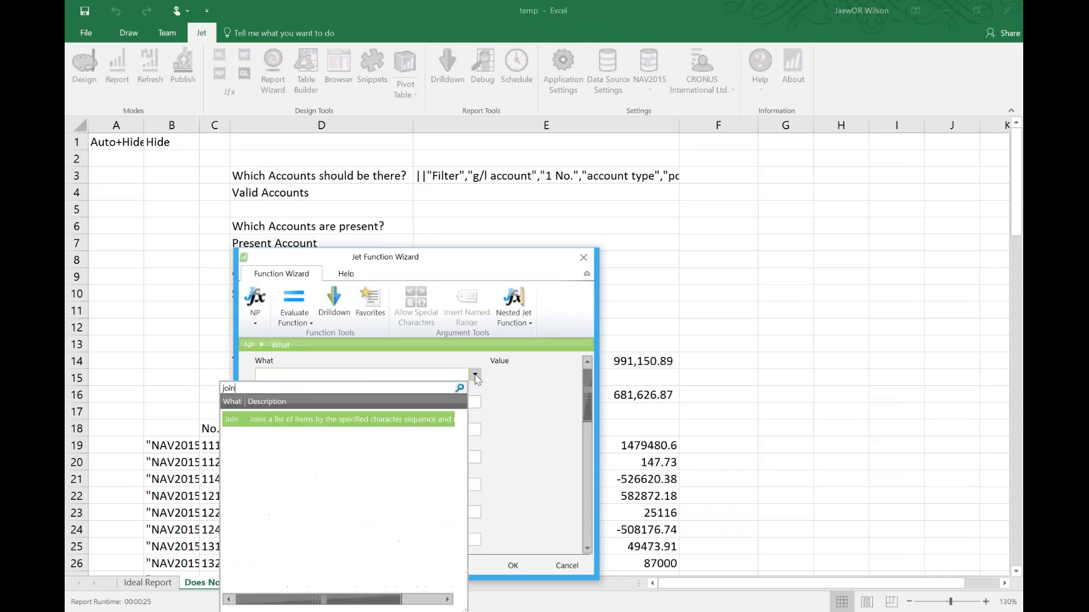
{"action": "key", "text": "Return"}
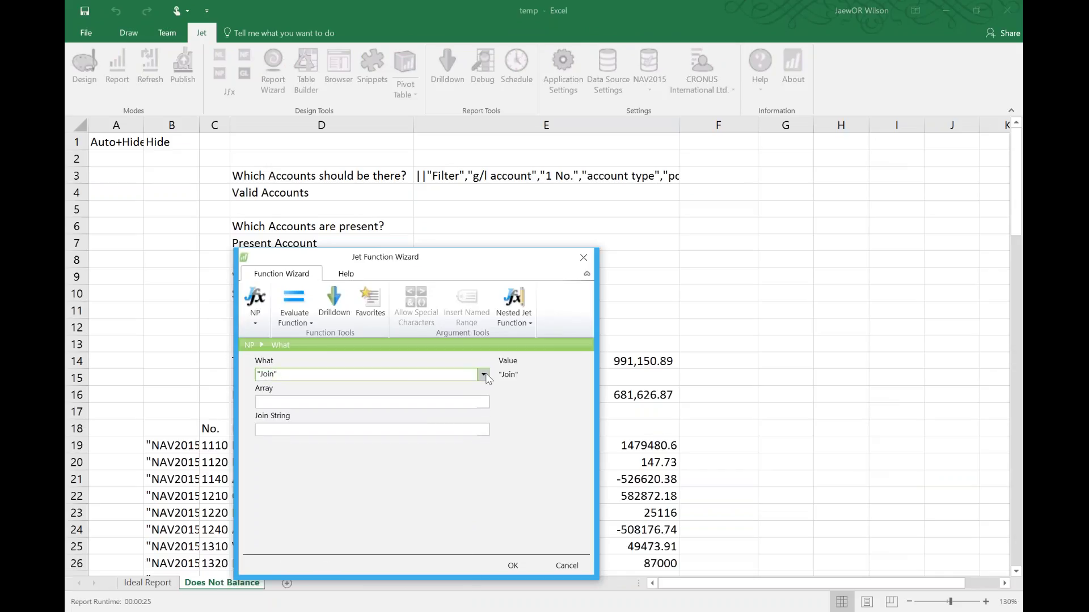
{"action": "left_click", "coordinate": [484, 374]}
{"action": "type", "text": "join"}
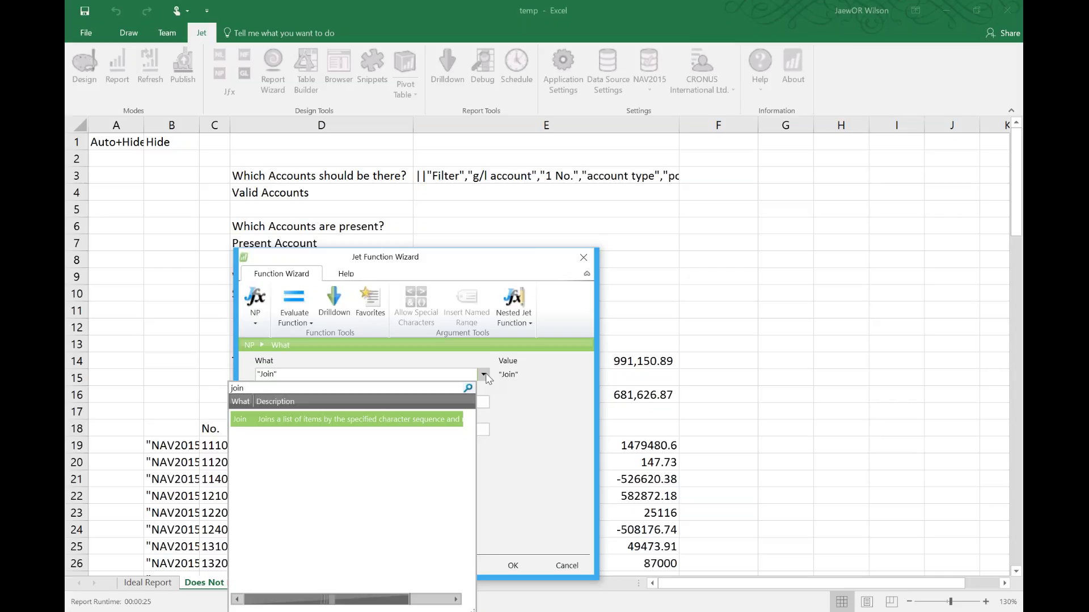
{"action": "key", "text": "Return"}
- Set the Join Array to $E$3 and the Join String to "|", then confirm
{"action": "left_click", "coordinate": [404, 401]}
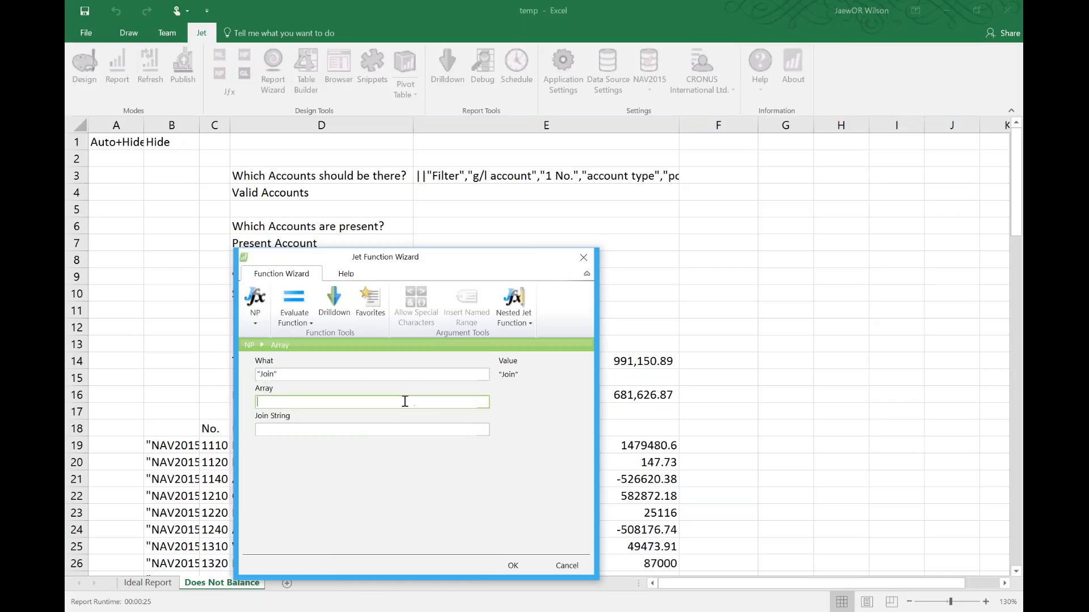
{"action": "left_click", "coordinate": [471, 175]}
{"action": "key", "text": "F4"}
{"action": "left_click", "coordinate": [337, 432]}
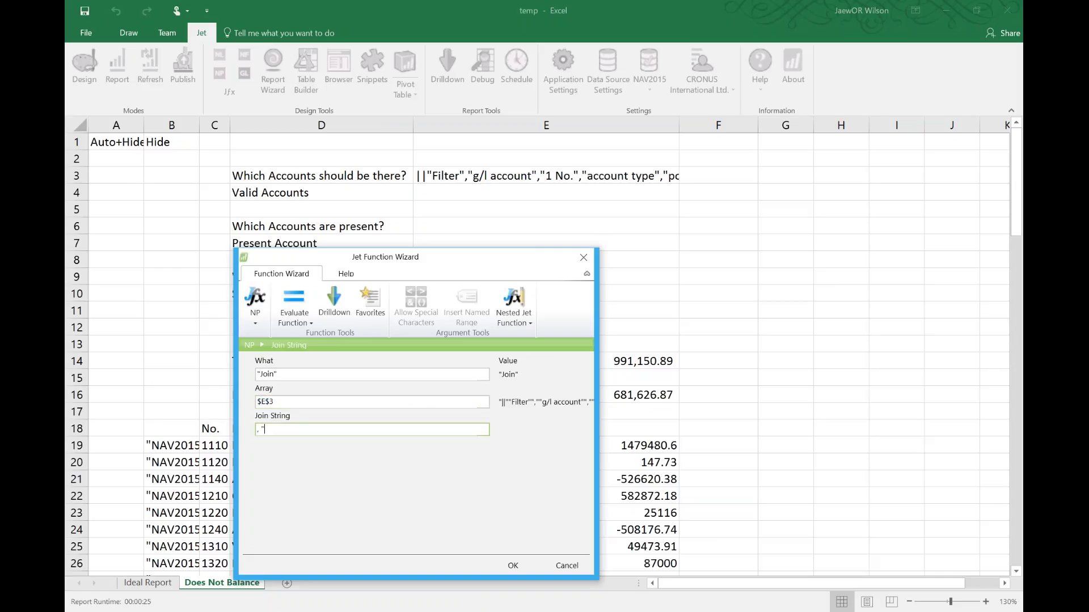
{"action": "type", "text": "\"|\""}
{"action": "left_click", "coordinate": [513, 566]}
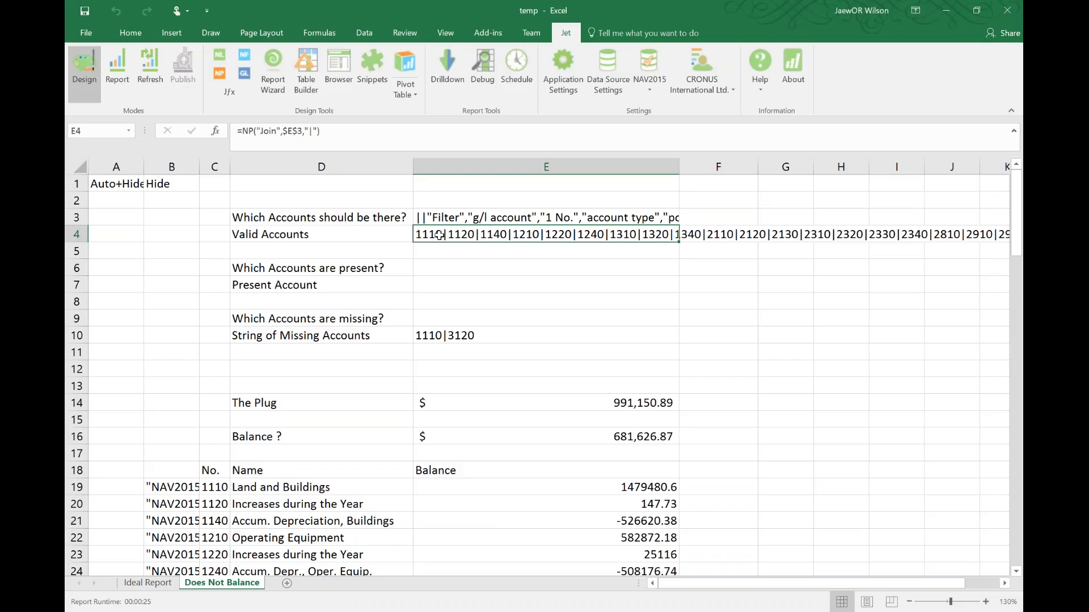
- Enter =NP("Join", C19:C105, "|") in Present Account cell E7
{"action": "left_click", "coordinate": [477, 285]}
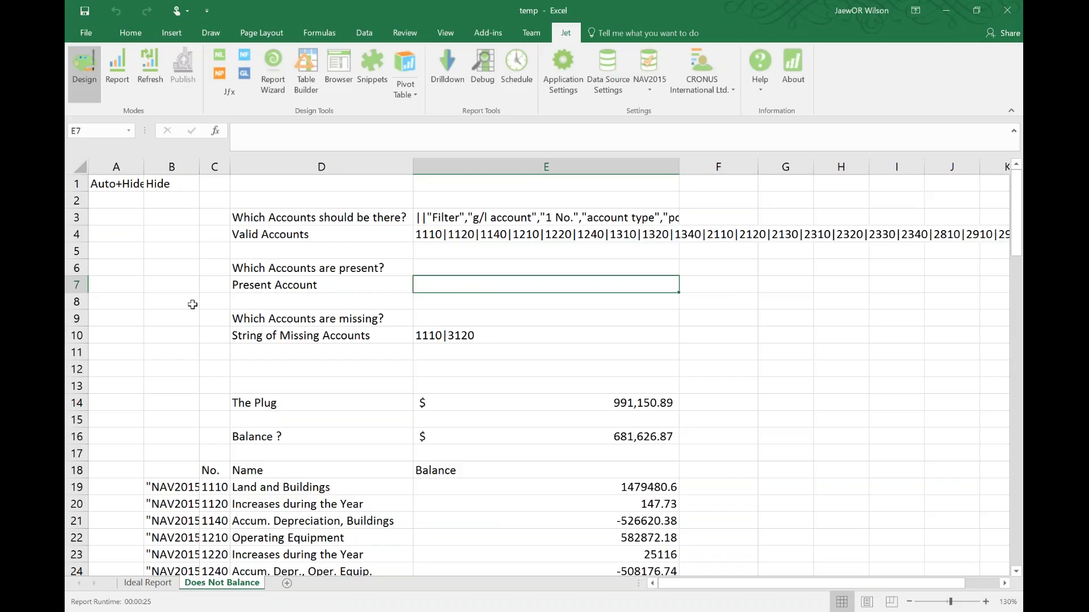
{"action": "left_click", "coordinate": [214, 488]}
{"action": "mouse_move", "coordinate": [214, 538]}
{"action": "left_mouse_down"}
{"action": "mouse_move", "coordinate": [214, 573]}
{"action": "mouse_move", "coordinate": [214, 520]}
{"action": "left_mouse_up"}
{"action": "scroll", "coordinate": [422, 291], "scroll_direction": "up", "scroll_amount": 2}
{"action": "left_click", "coordinate": [425, 283]}
{"action": "type", "text": "=np(\"Join"}
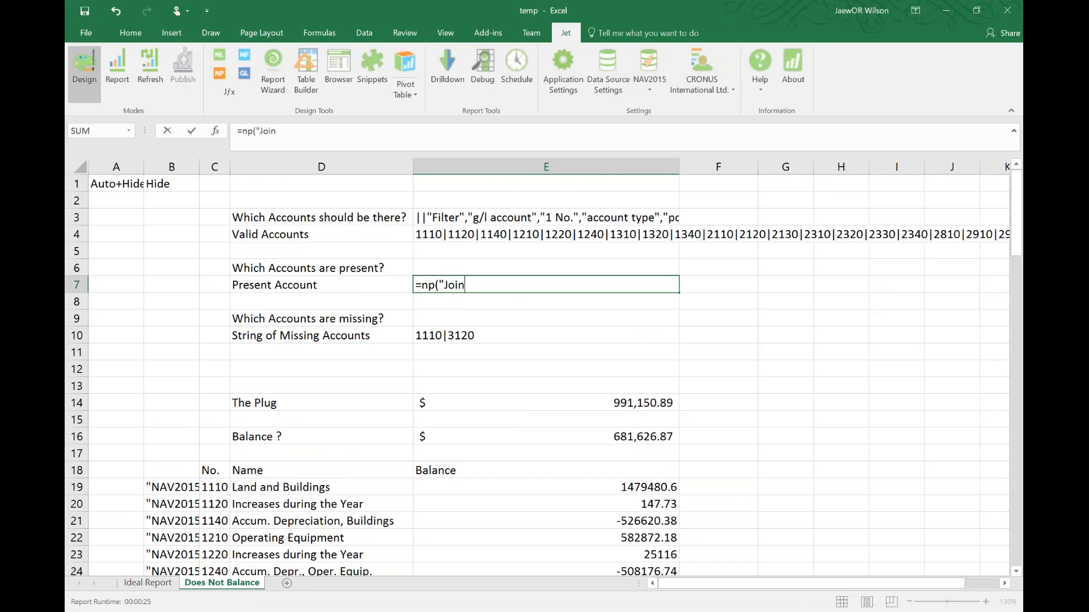
{"action": "type", "text": "\","}
{"action": "left_click_drag", "start_coordinate": [212, 482], "coordinate": [211, 509]}
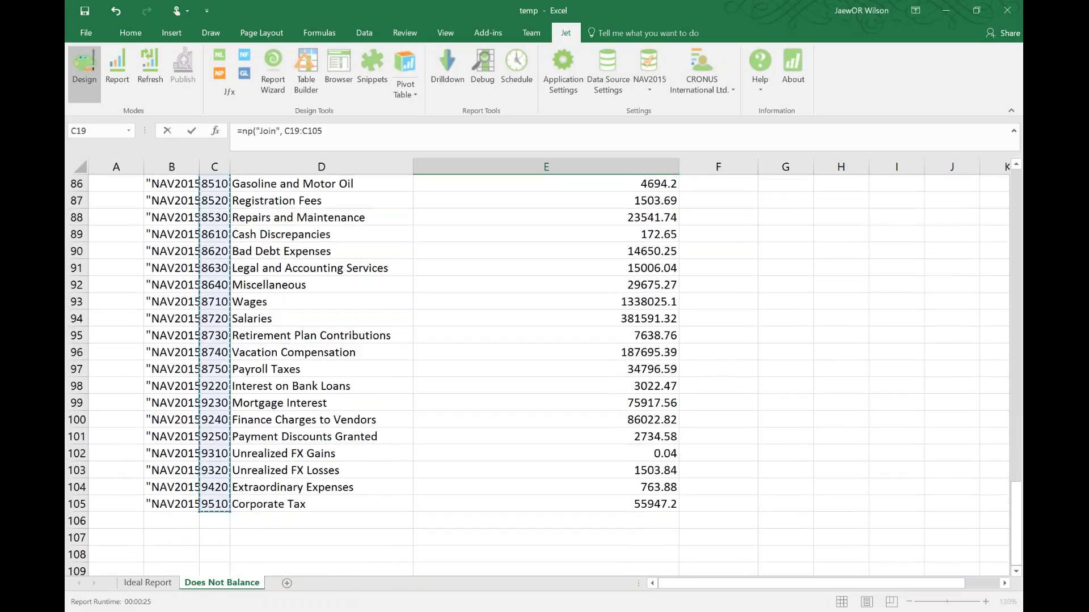
{"action": "left_click", "coordinate": [376, 131]}
{"action": "type", "text": ", \" |\""}
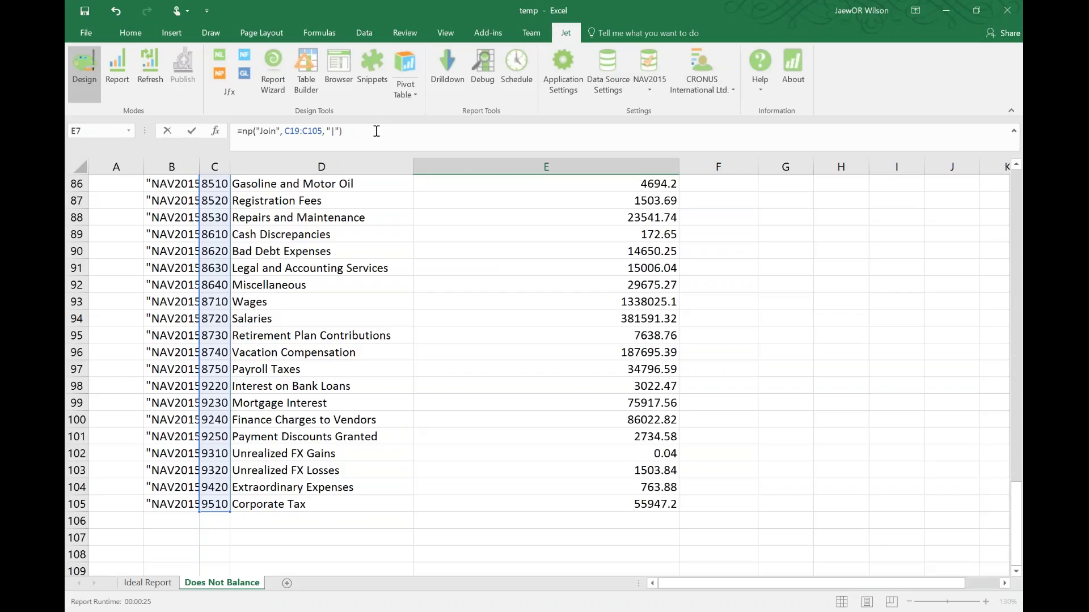
{"action": "key", "text": "ctrl+Return"}
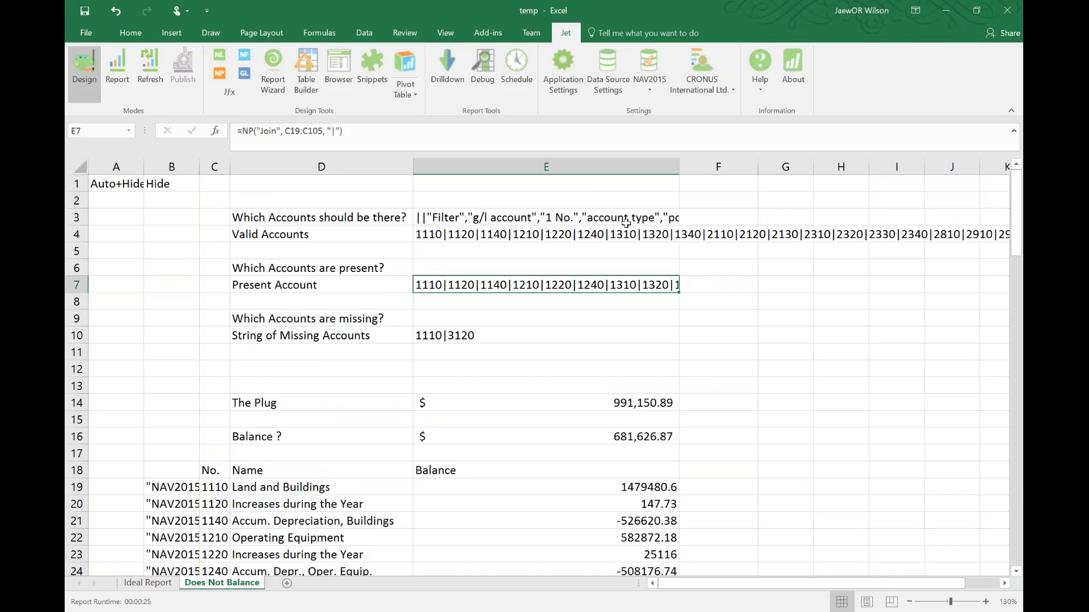
- Check E7's Join formula, then copy E3's Filter formula into E6
{"action": "key", "text": "Up"}
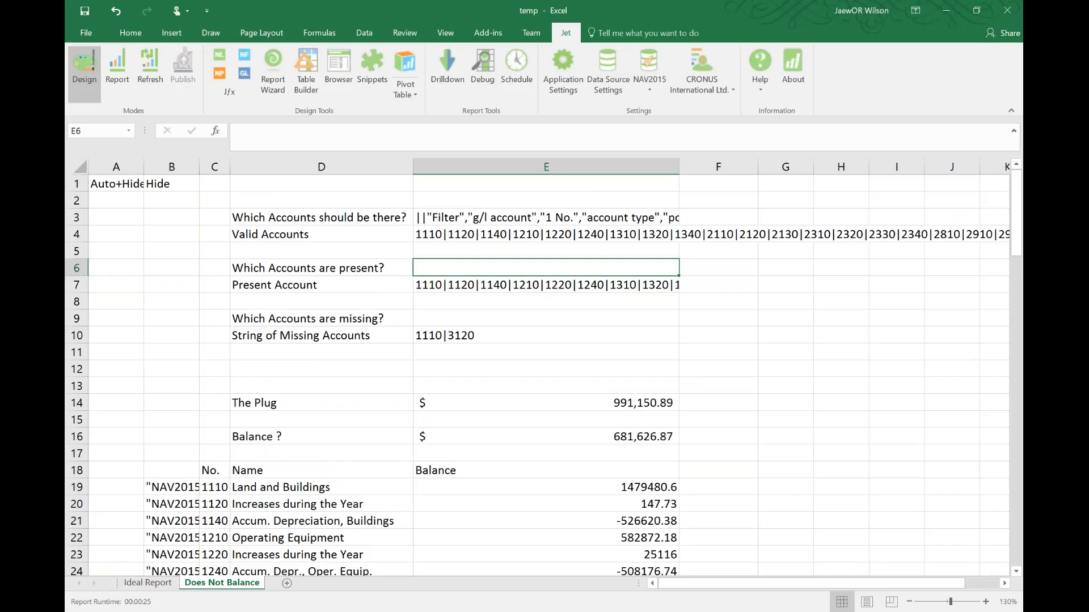
{"action": "left_click", "coordinate": [605, 284]}
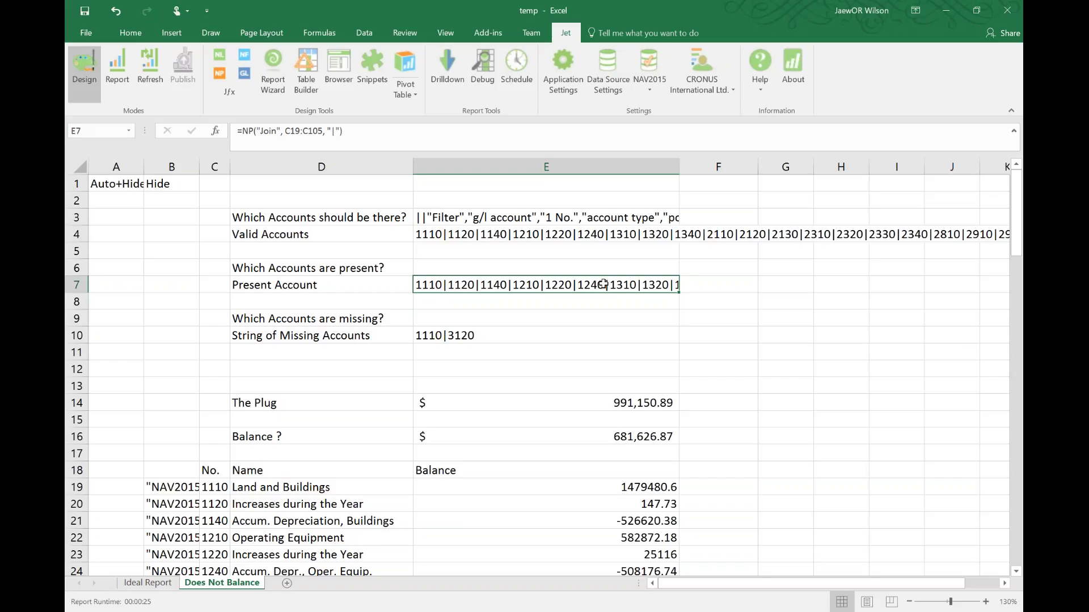
{"action": "key", "text": "Up"}
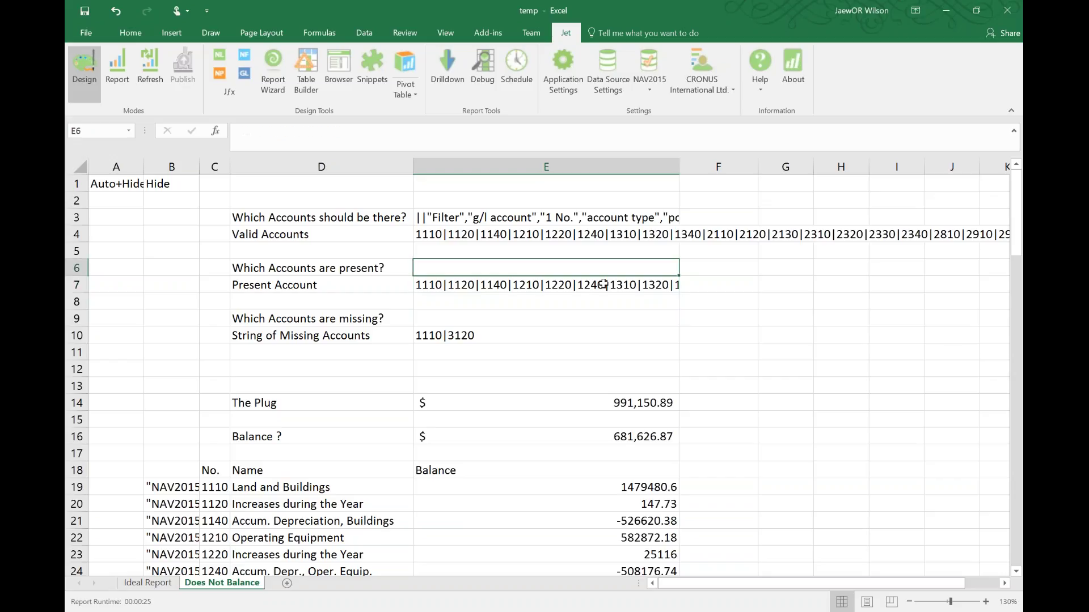
{"action": "key", "text": "Up"}
{"action": "key", "text": "Up"}
{"action": "key", "text": "Up"}
{"action": "key", "text": "ctrl+c"}
{"action": "key", "text": "Down"}
{"action": "key", "text": "Down"}
{"action": "key", "text": "Down"}
{"action": "left_click", "coordinate": [568, 142]}
{"action": "key", "text": "ctrl+v"}
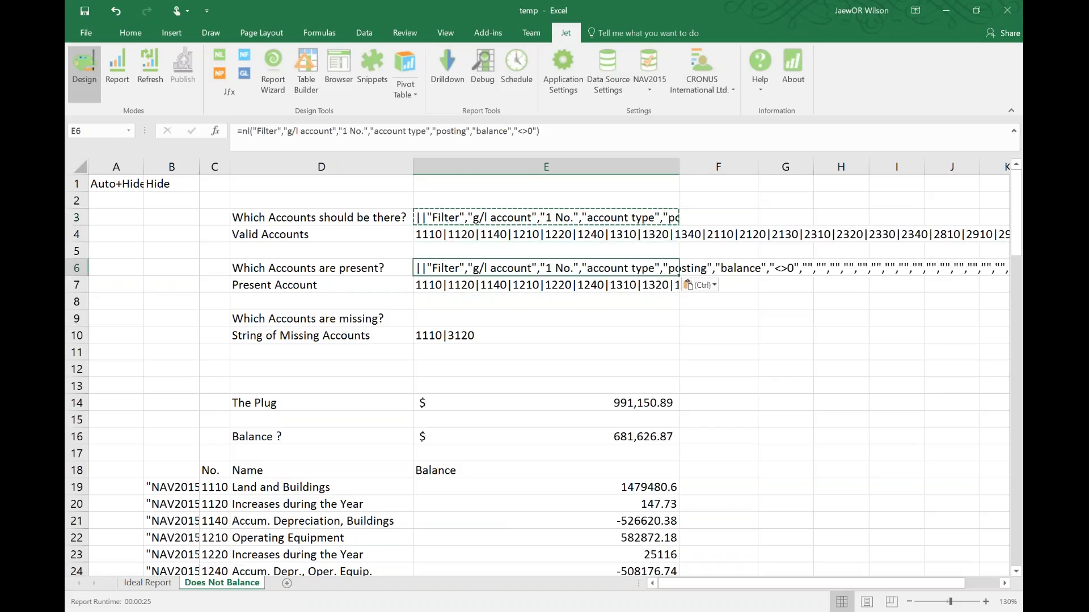
- Add a "no." filter on E7 to E6's formula and reopen it in the NL wizard
{"action": "key", "text": "Left"}
{"action": "type", "text": ", \"no.\","}
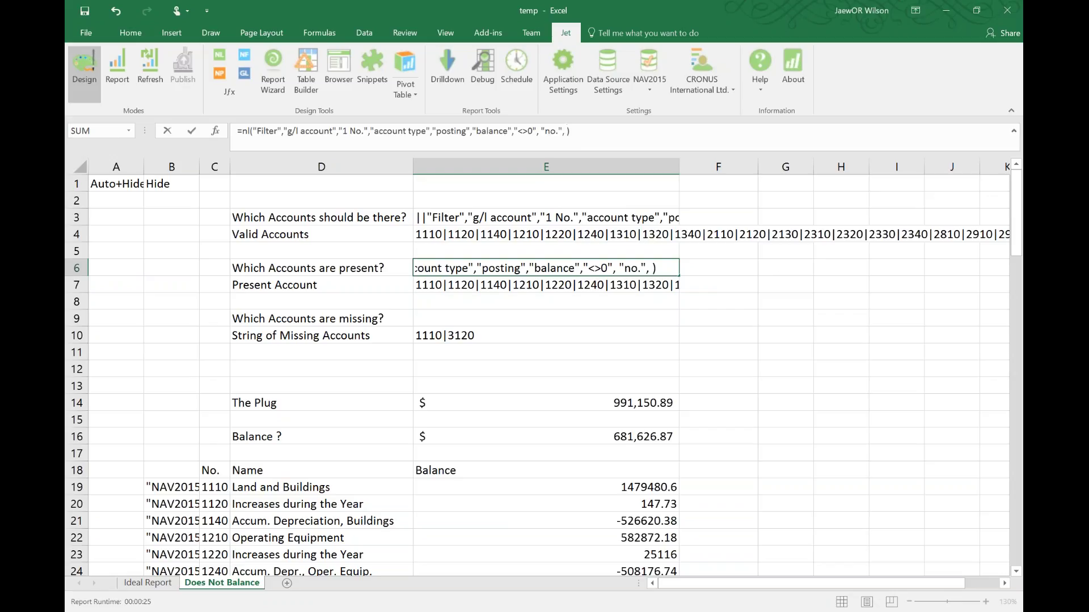
{"action": "left_click", "coordinate": [521, 285]}
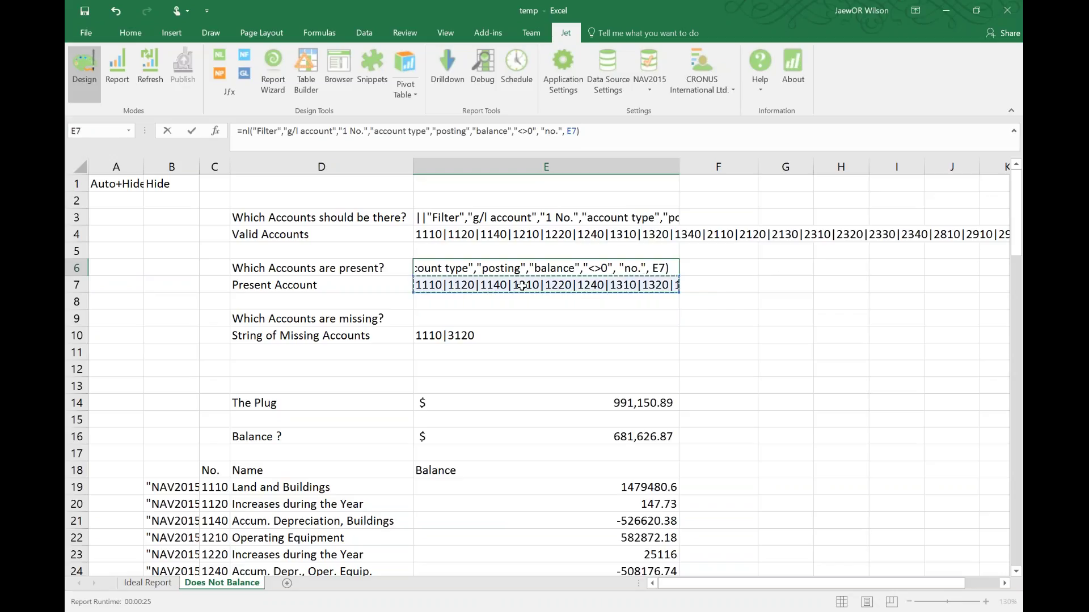
{"action": "key", "text": "ctrl+Return"}
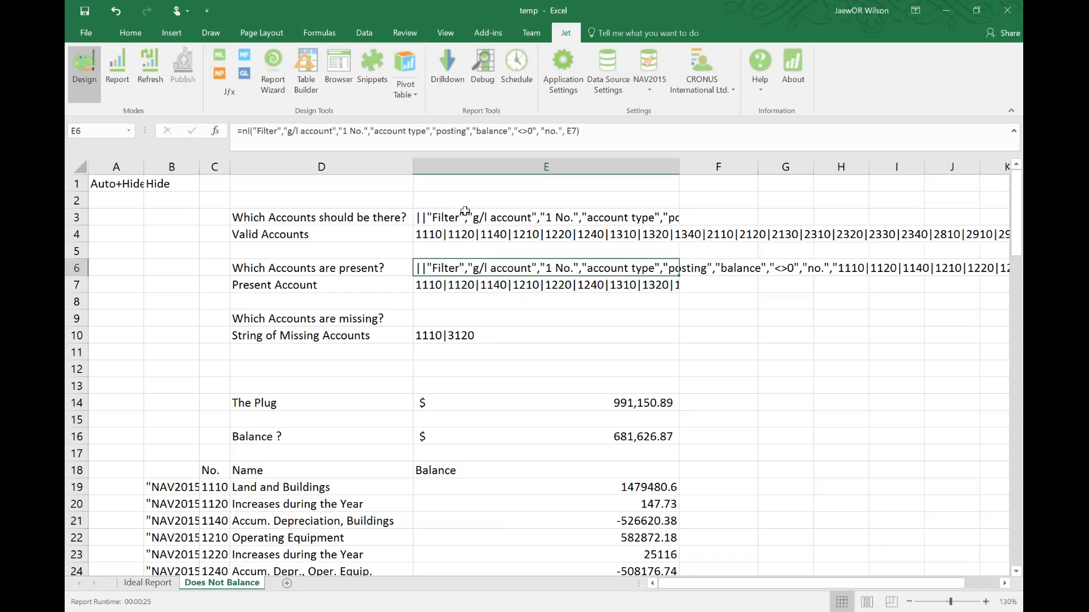
{"action": "left_click", "coordinate": [220, 58]}
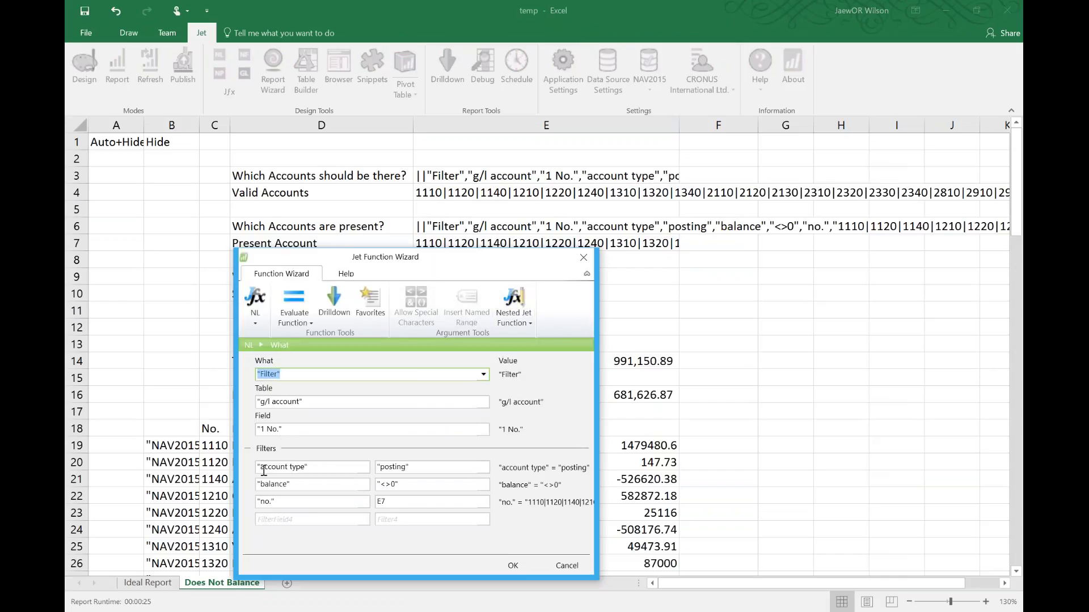
- Change E6's "no." filter value from E7 to the absolute reference $E$7 and apply
{"action": "left_click", "coordinate": [316, 504]}
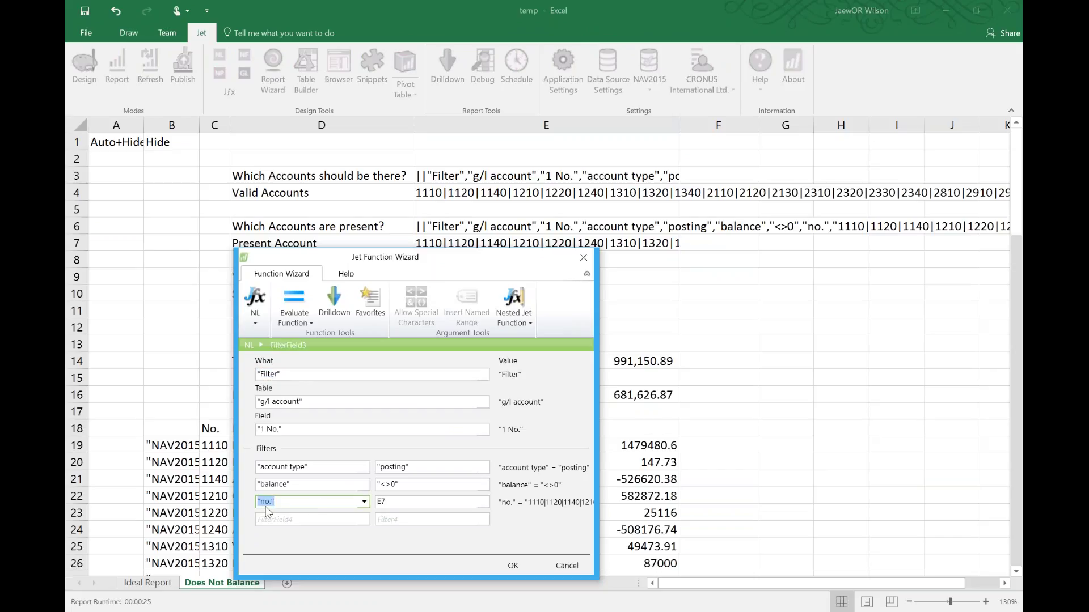
{"action": "left_click", "coordinate": [398, 502]}
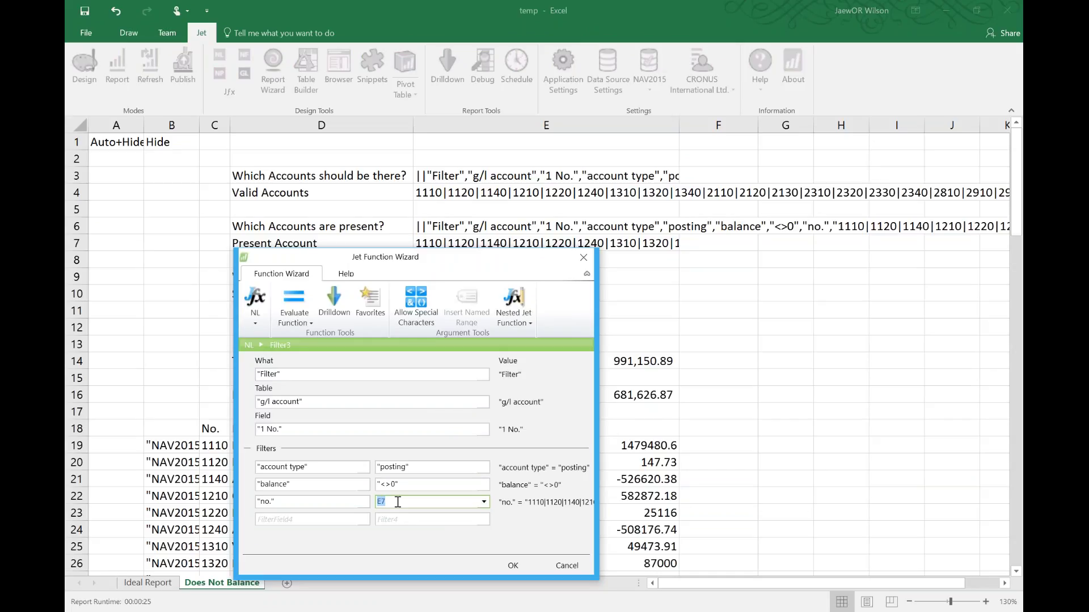
{"action": "key", "text": "Home"}
{"action": "type", "text": "\"@@\"&"}
{"action": "key", "text": "BackSpace"}
{"action": "key", "text": "BackSpace"}
{"action": "key", "text": "BackSpace"}
{"action": "key", "text": "BackSpace"}
{"action": "key", "text": "BackSpace"}
{"action": "key", "text": "F4"}
{"action": "left_click", "coordinate": [512, 565]}
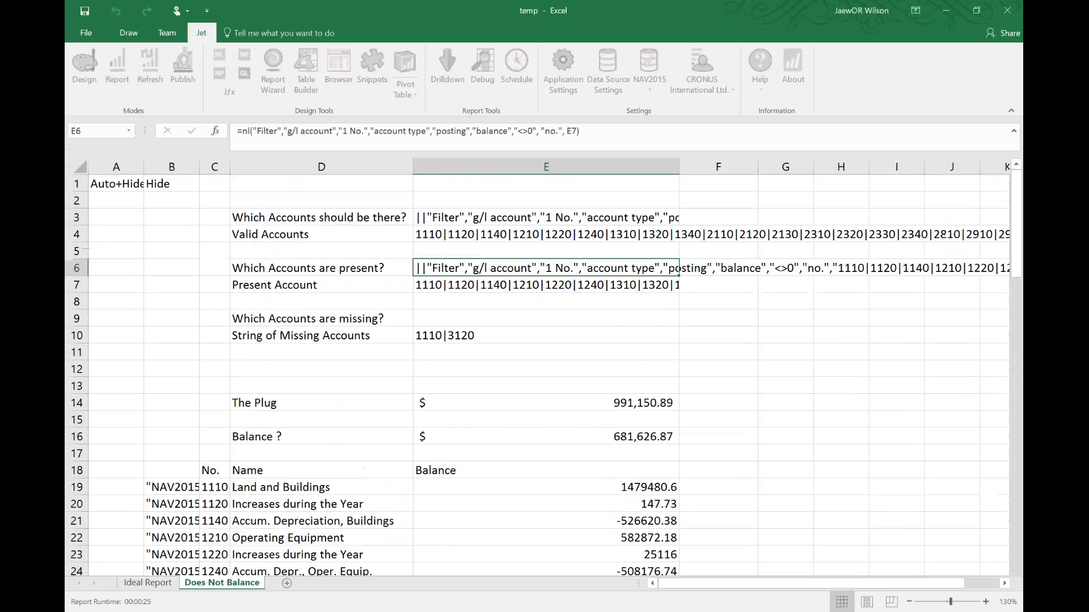
- Inspect the Join formula in E7 and the Filter formula in E6 without changes
{"action": "double_click", "coordinate": [464, 283]}
{"action": "left_click", "coordinate": [464, 269]}
{"action": "double_click", "coordinate": [464, 269]}
{"action": "key", "text": "Escape"}
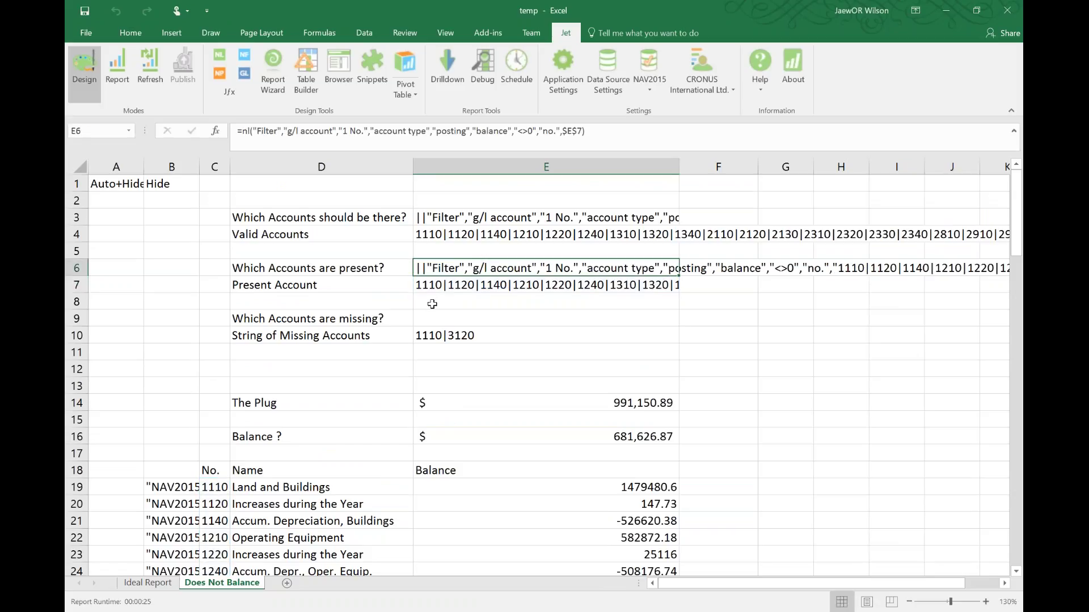
- Review the valid-accounts formula in E3 and the present-accounts formula in E6, then return to E9
{"action": "left_click", "coordinate": [426, 314]}
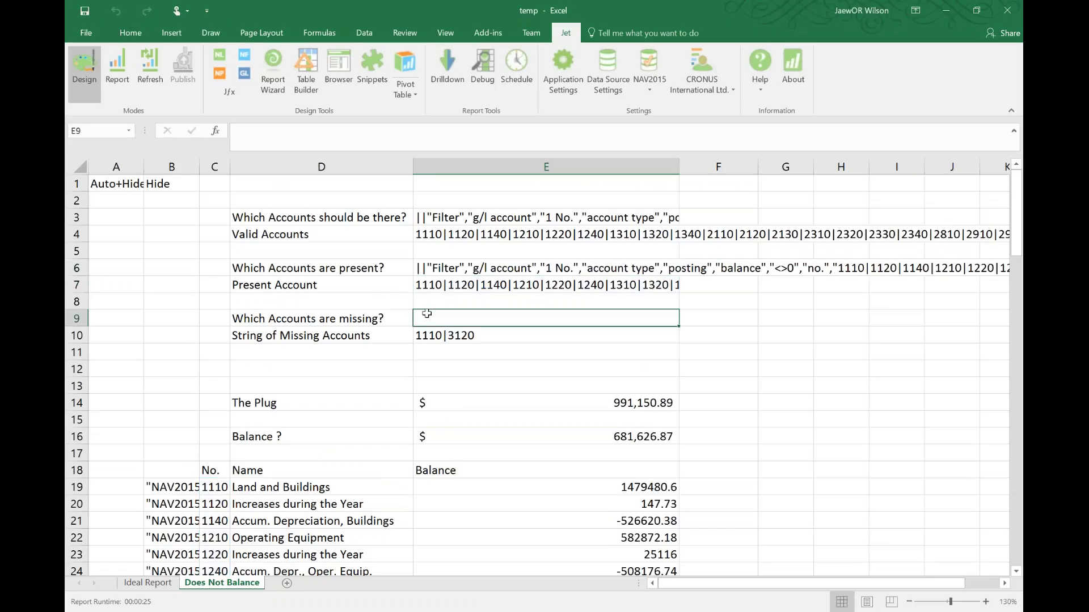
{"action": "left_click", "coordinate": [436, 214]}
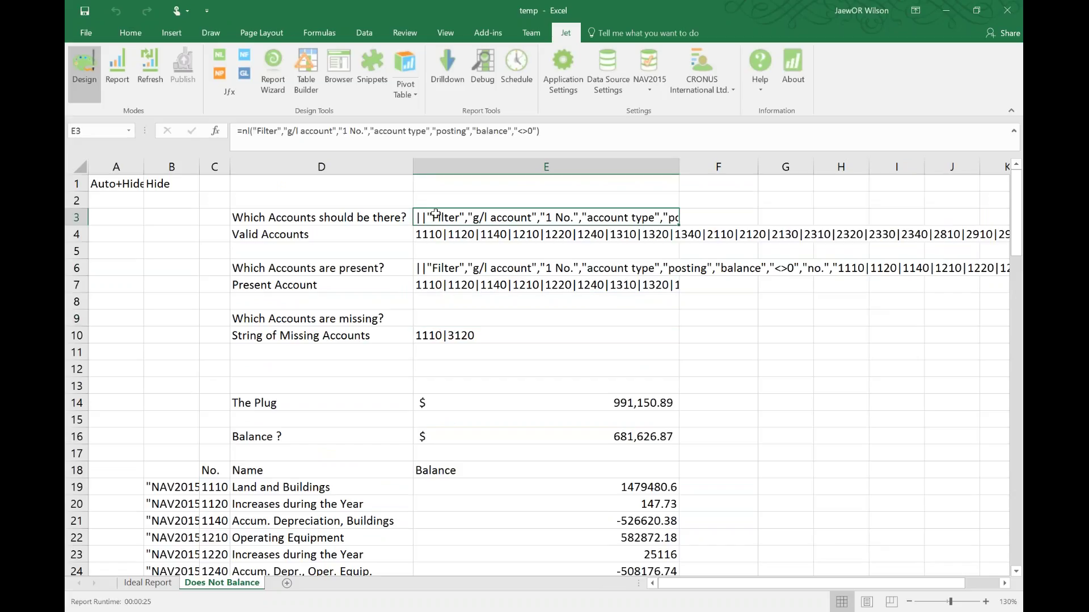
{"action": "left_click", "coordinate": [426, 266]}
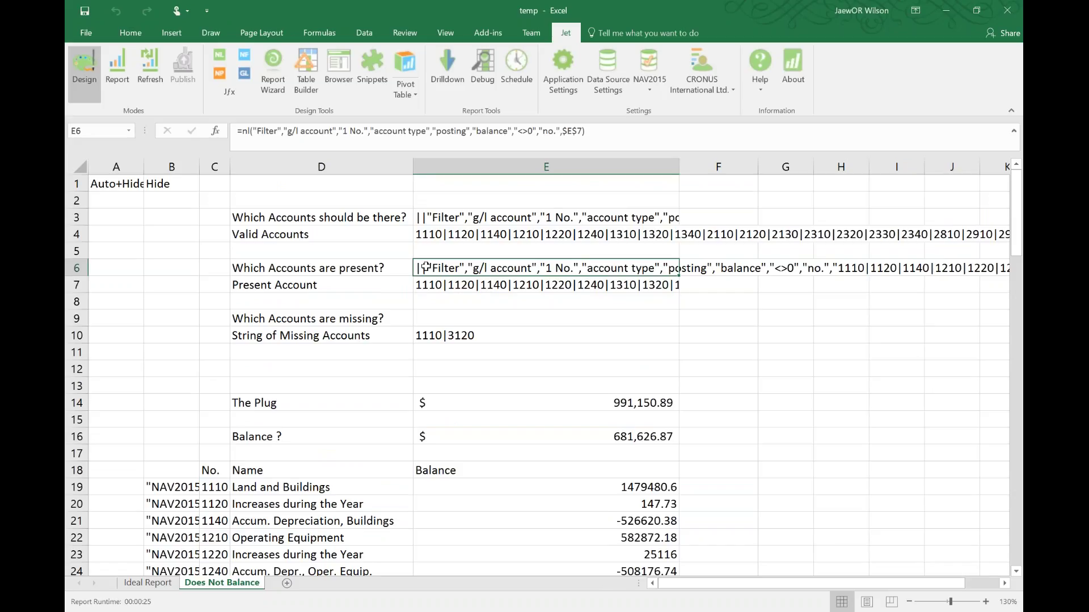
{"action": "left_click", "coordinate": [422, 317]}
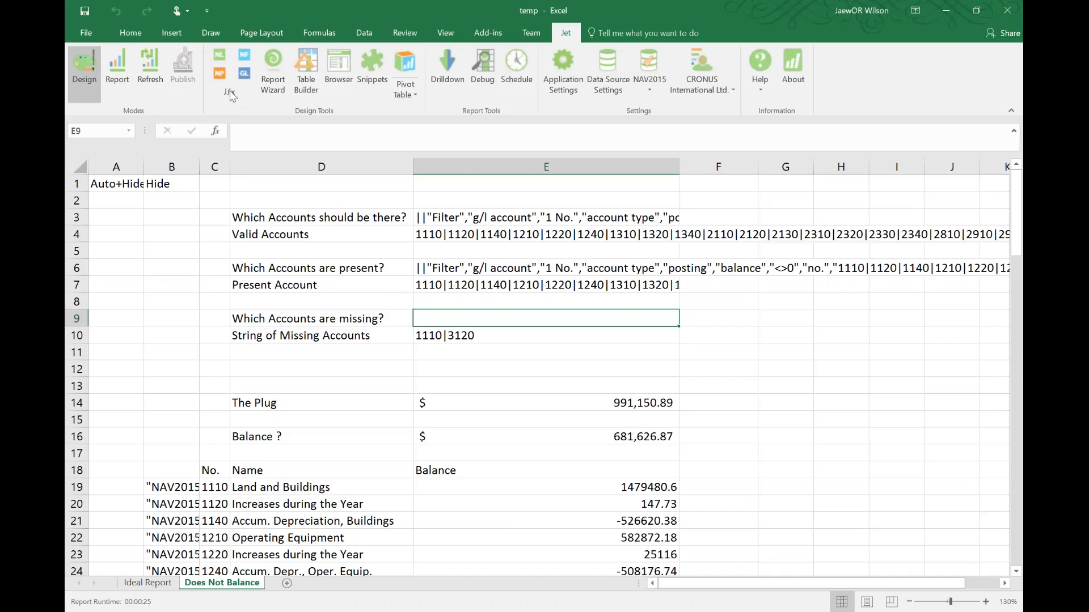
- Set up an NP Difference function in E9 with Array1 E3 and Array2 E6
{"action": "left_click", "coordinate": [221, 74]}
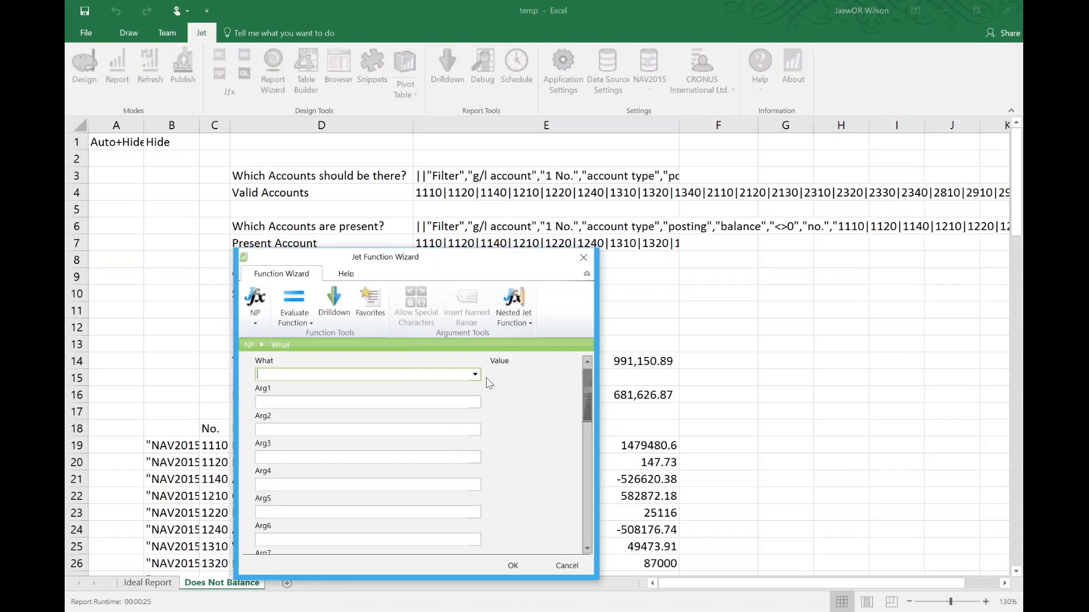
{"action": "left_click", "coordinate": [475, 376]}
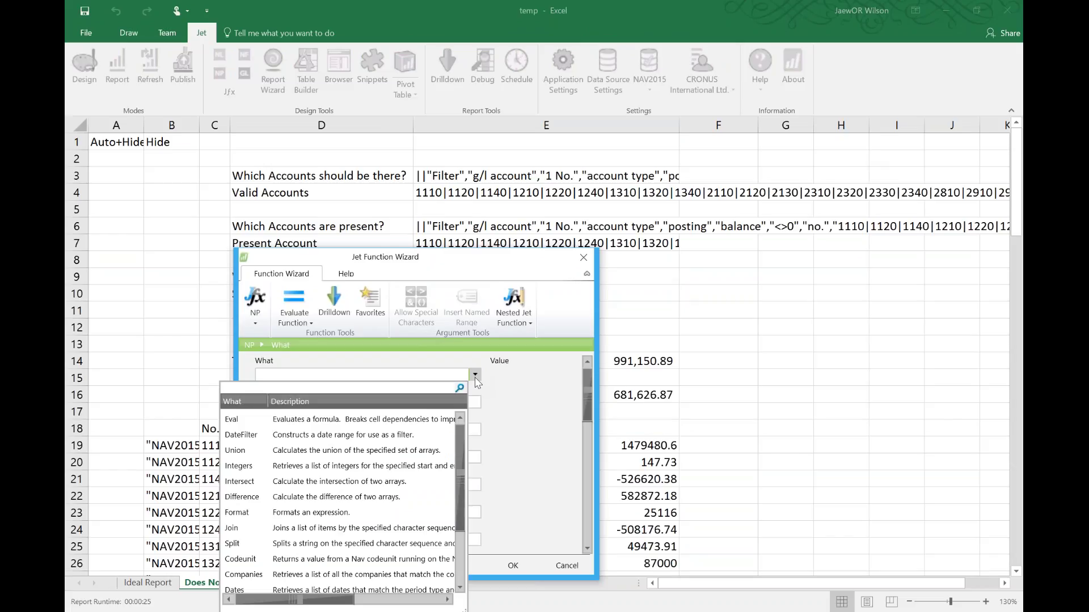
{"action": "type", "text": "dif"}
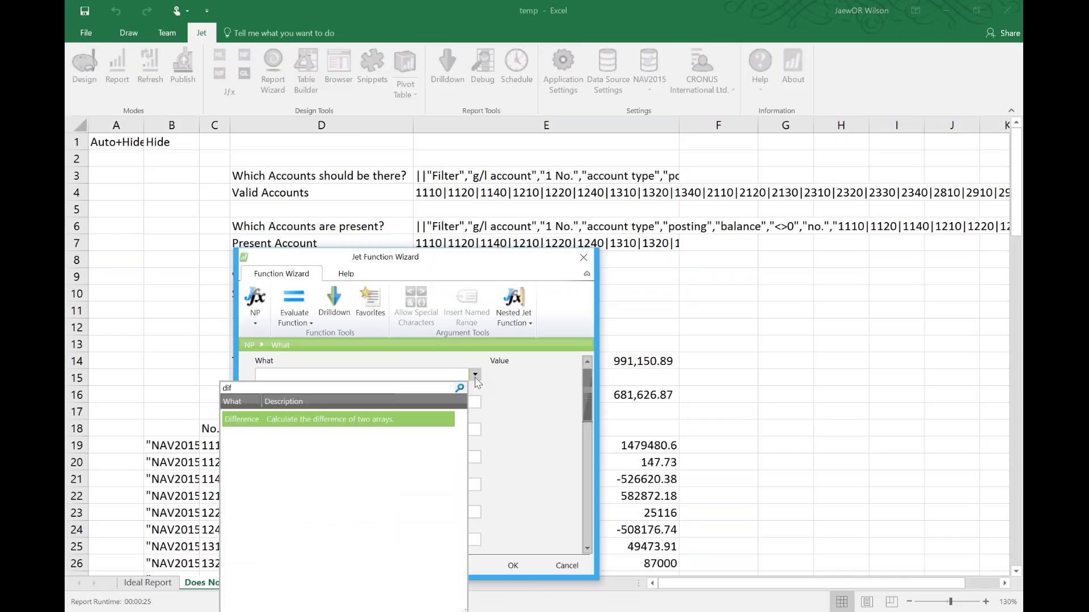
{"action": "key", "text": "Return"}
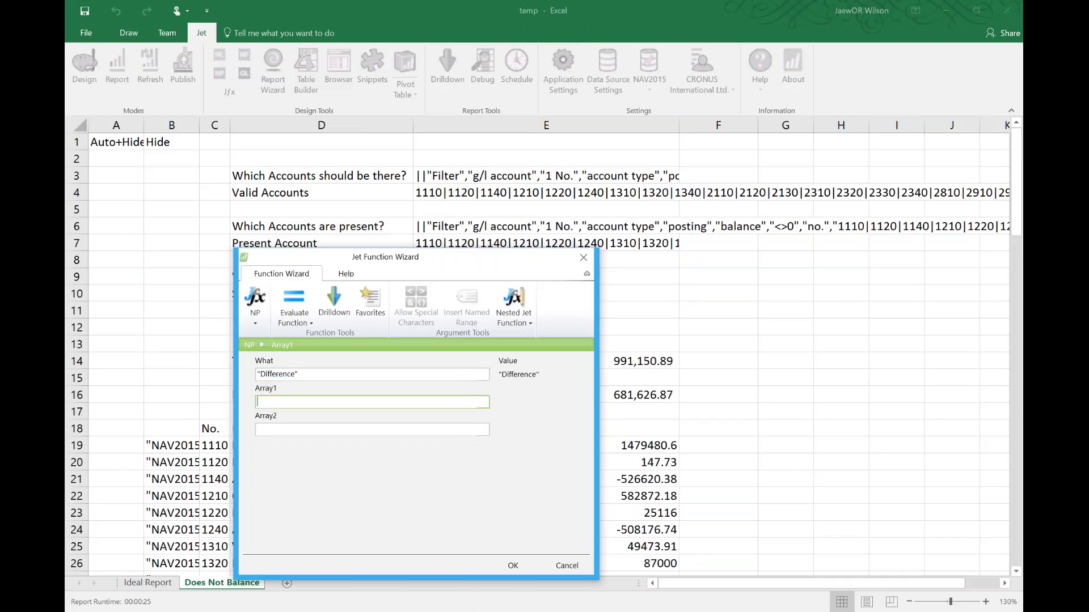
{"action": "left_click", "coordinate": [488, 181]}
{"action": "left_click", "coordinate": [303, 430]}
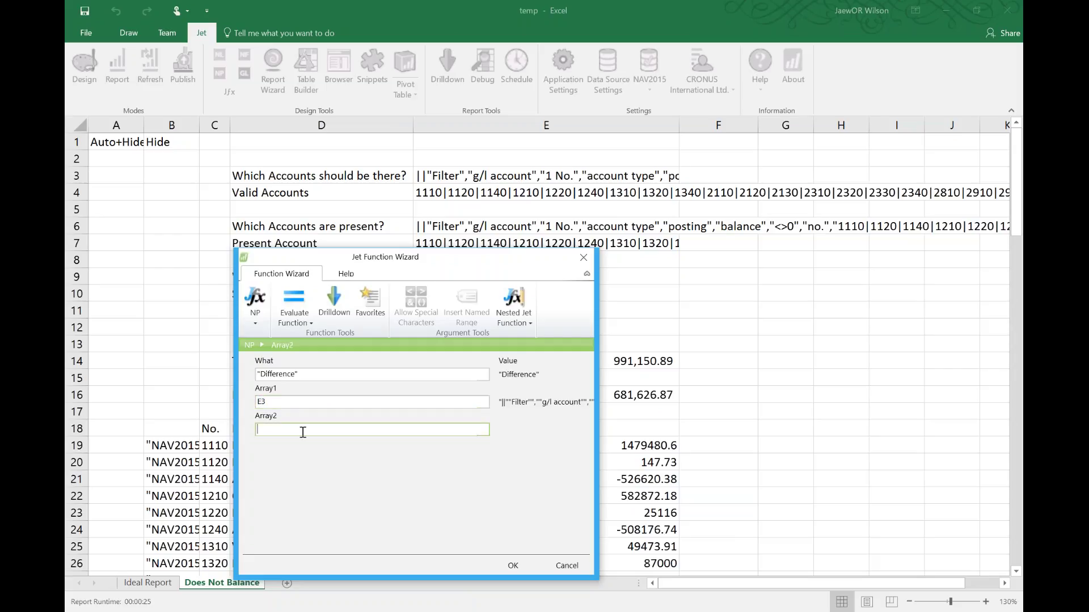
{"action": "left_click", "coordinate": [436, 229]}
{"action": "left_click", "coordinate": [437, 229]}
- Insert the NP Difference formula into E9 and check its missing-accounts result
{"action": "left_click", "coordinate": [505, 561]}
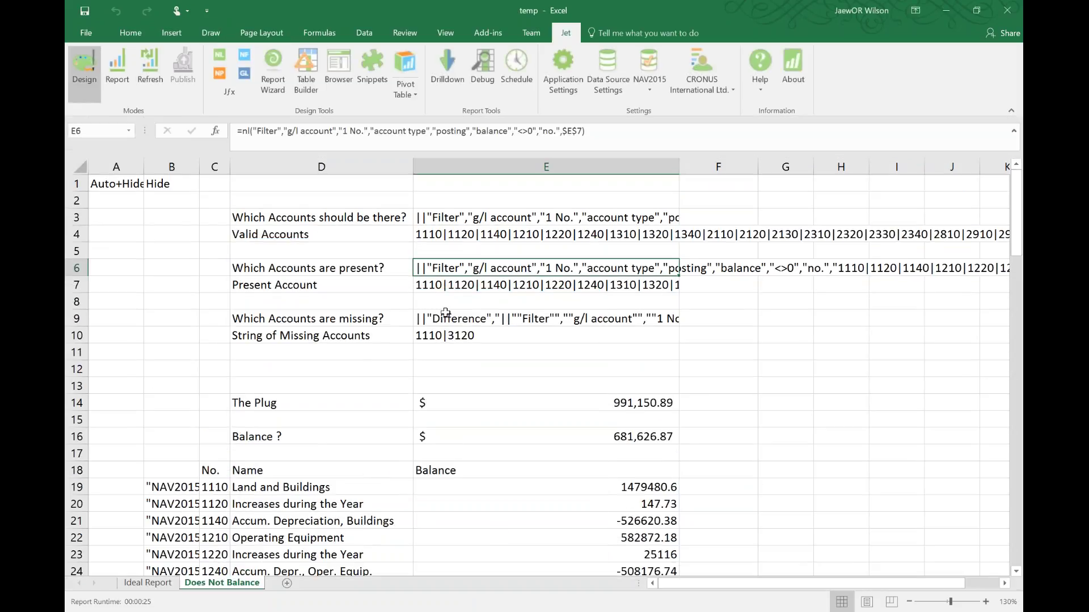
{"action": "left_click", "coordinate": [445, 314]}
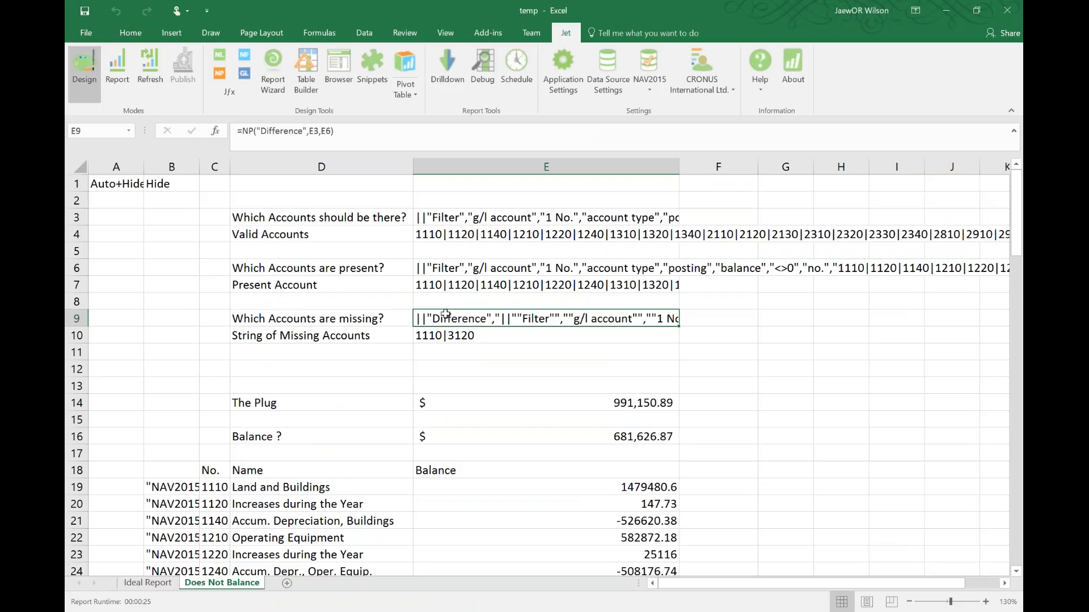
{"action": "key", "text": "Down"}
- Copy E4's Join formula into E10, pointing it at the missing accounts in E9
{"action": "key", "text": "Up"}
{"action": "key", "text": "Up"}
{"action": "key", "text": "Up"}
{"action": "key", "text": "Up"}
{"action": "key", "text": "Up"}
{"action": "key", "text": "Up"}
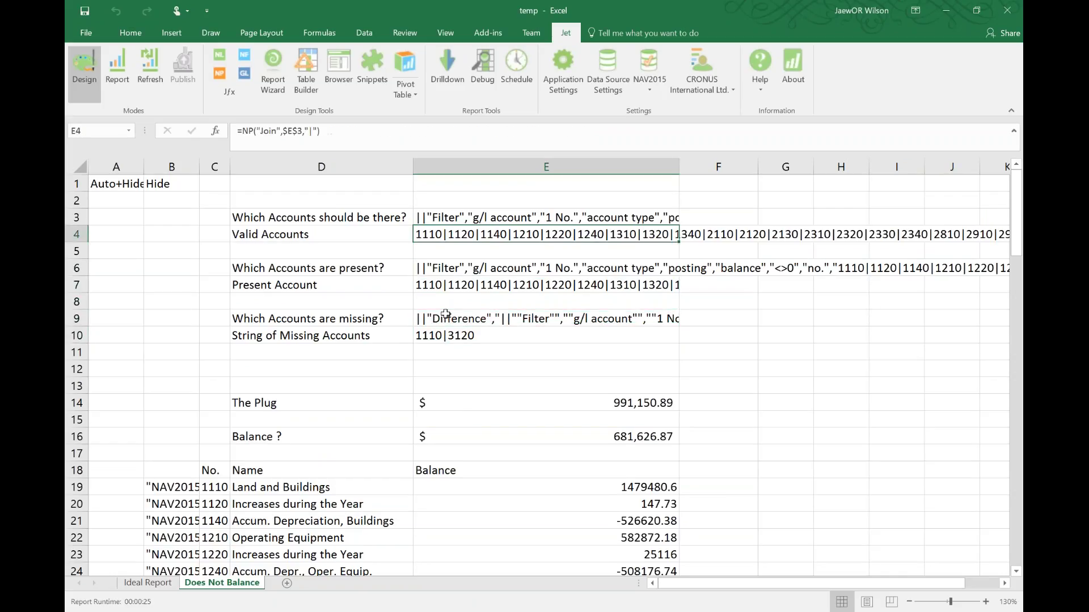
{"action": "key", "text": "ctrl+c"}
{"action": "key", "text": "Down"}
{"action": "key", "text": "Down"}
{"action": "key", "text": "Down"}
{"action": "key", "text": "Down"}
{"action": "key", "text": "Down"}
{"action": "key", "text": "Down"}
{"action": "key", "text": "ctrl+v"}
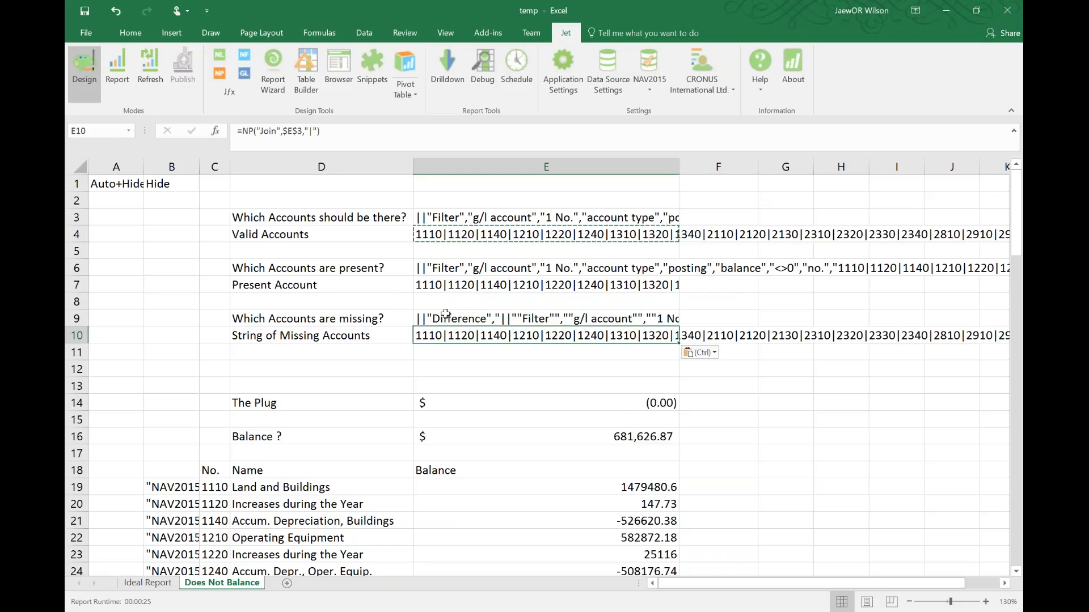
{"action": "key", "text": "F2"}
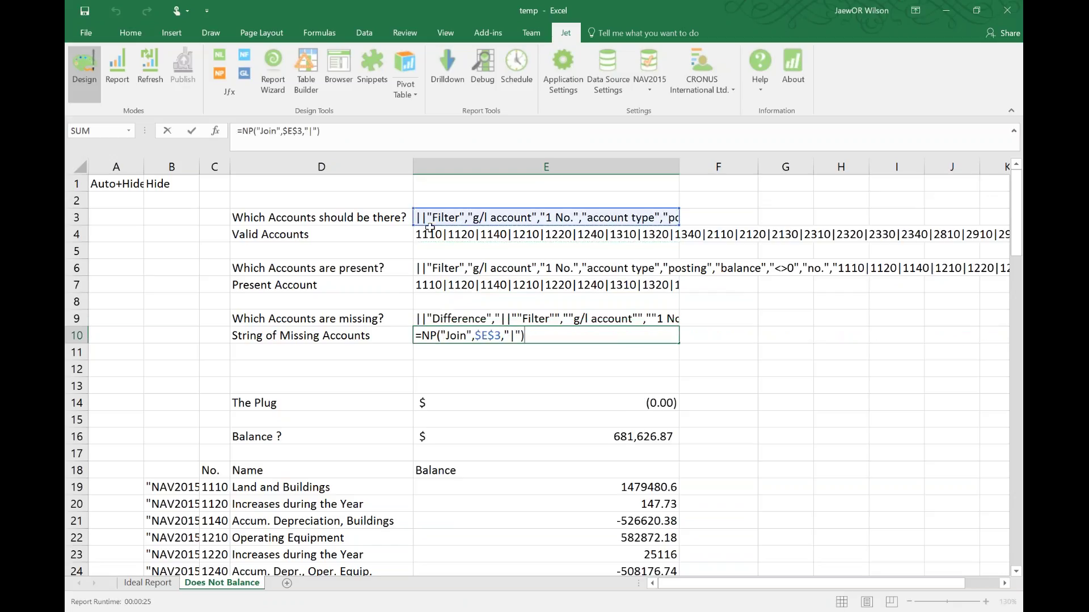
{"action": "key", "text": "Down"}
{"action": "key", "text": "Down"}
{"action": "key", "text": "Down"}
{"action": "key", "text": "Down"}
{"action": "key", "text": "Down"}
{"action": "key", "text": "Down"}
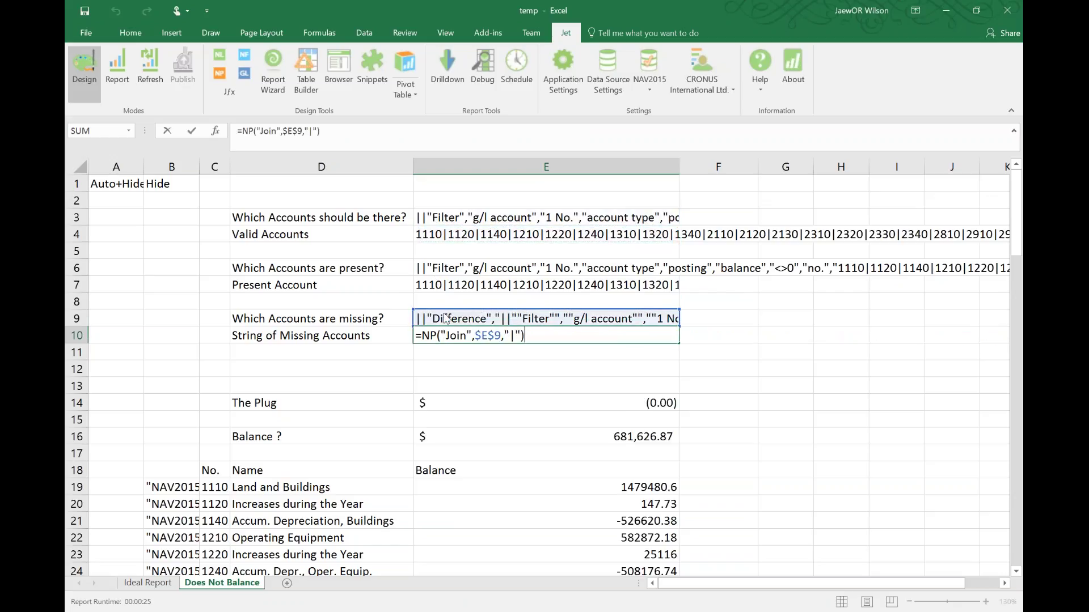
{"action": "key", "text": "Return"}
{"action": "key", "text": "Up"}
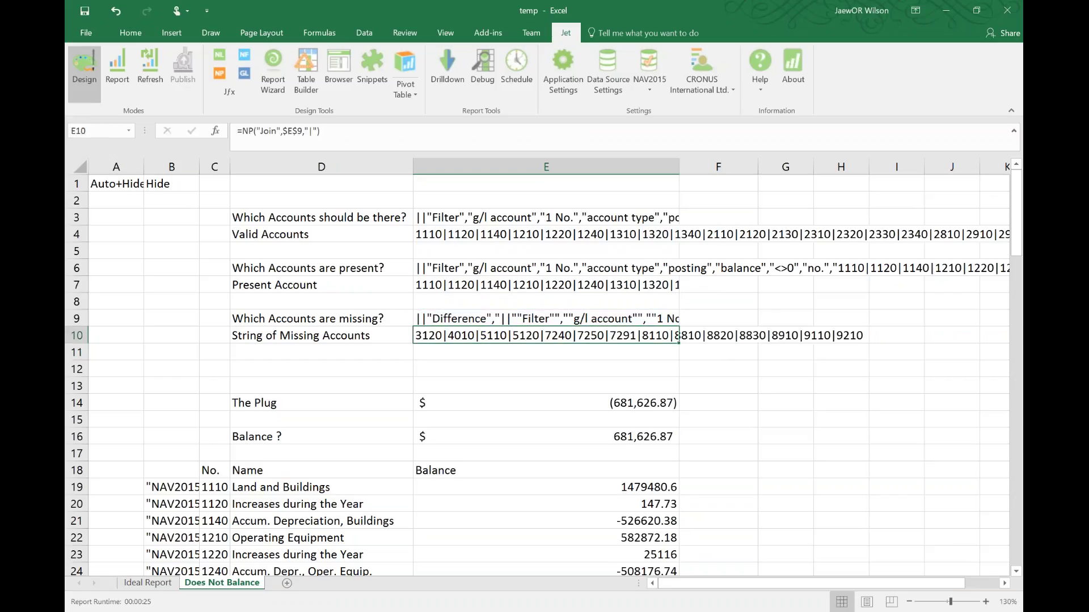
- Re-enter The Plug formula in E14 so it recalculates to (681,626.87)
{"action": "left_click", "coordinate": [546, 404]}
{"action": "double_click", "coordinate": [546, 404]}
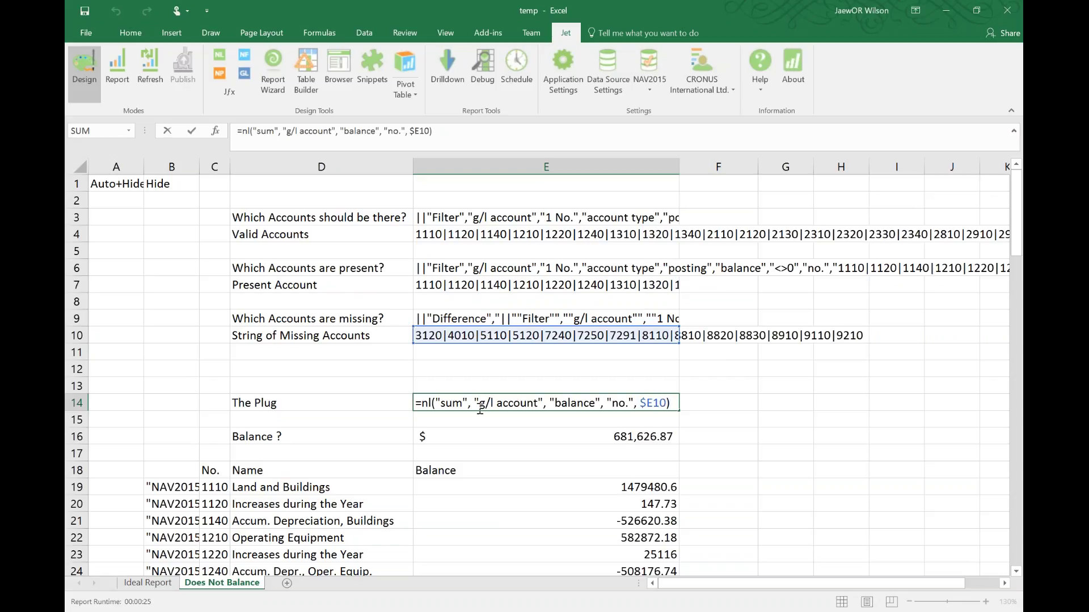
{"action": "key", "text": "ctrl+Return"}
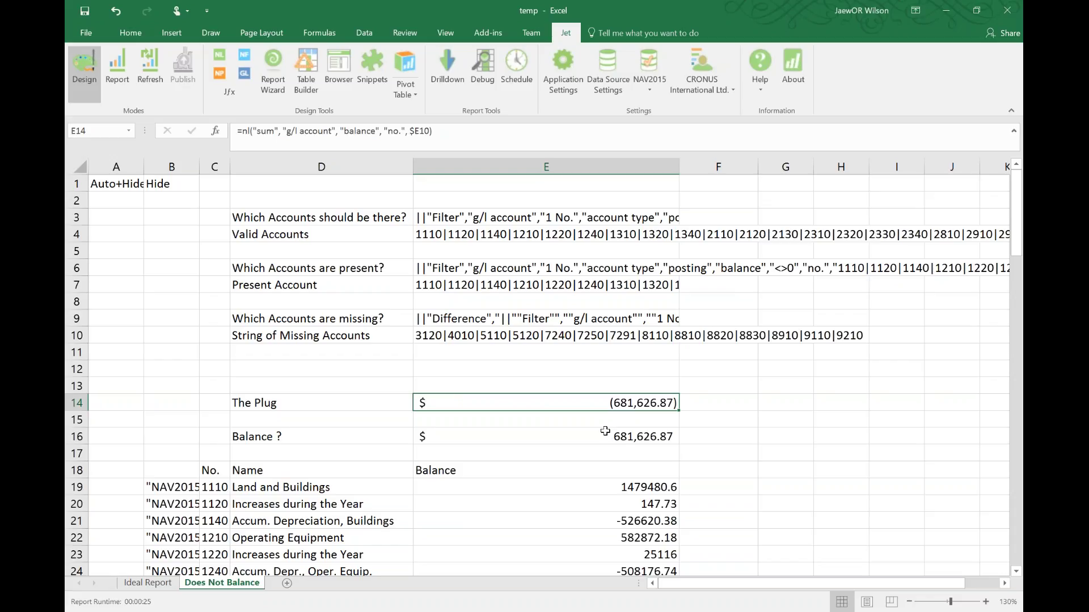
- Enter =NL("count",E3) in F3 to count the valid accounts
{"action": "left_click", "coordinate": [719, 216]}
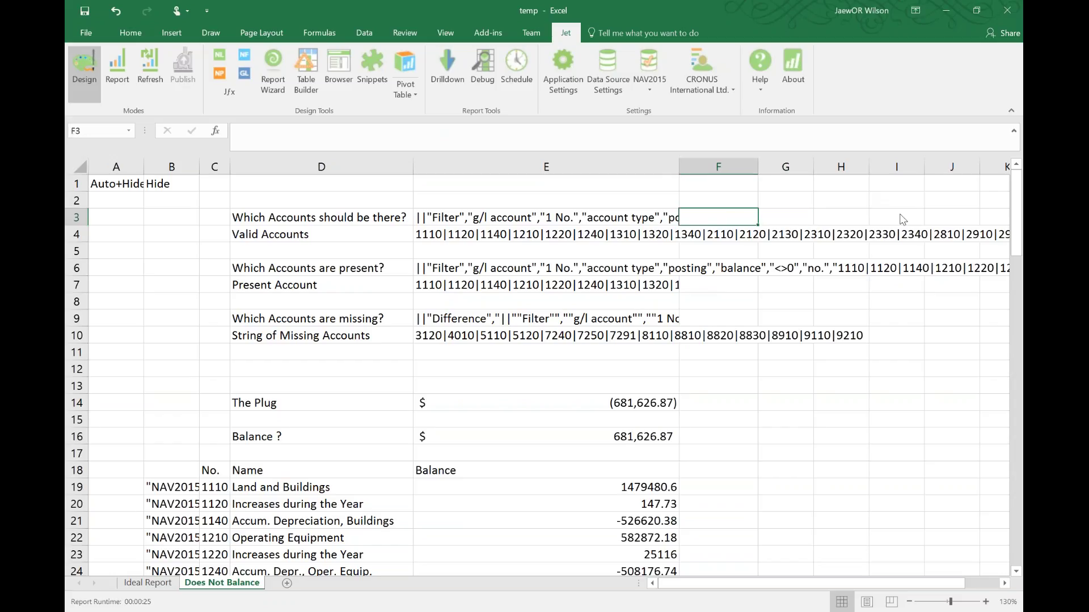
{"action": "type", "text": "=nl(\"c"}
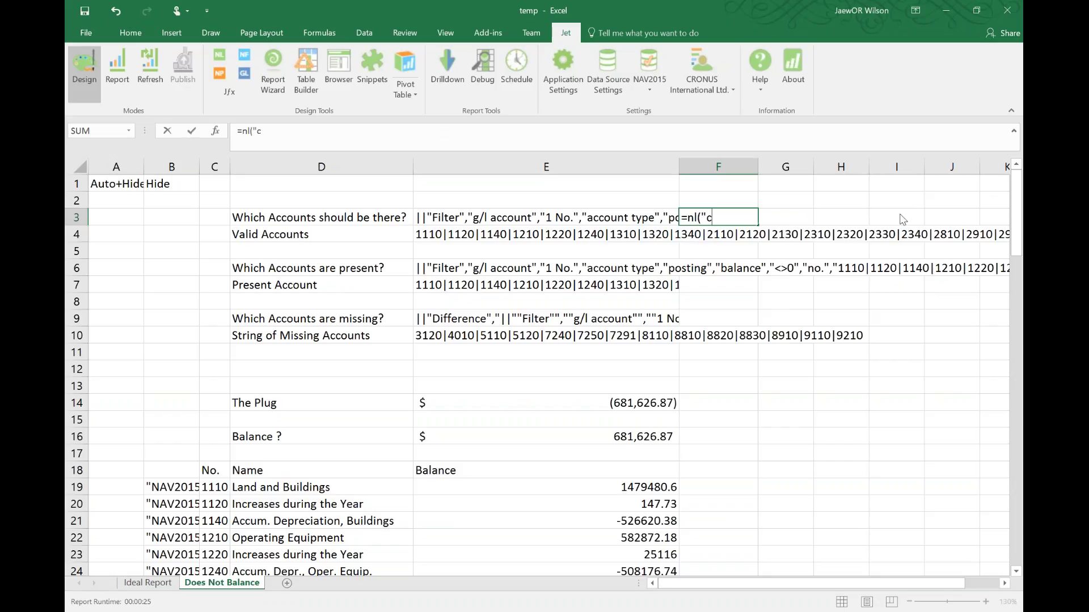
{"action": "type", "text": "ount\","}
{"action": "key", "text": "Left"}
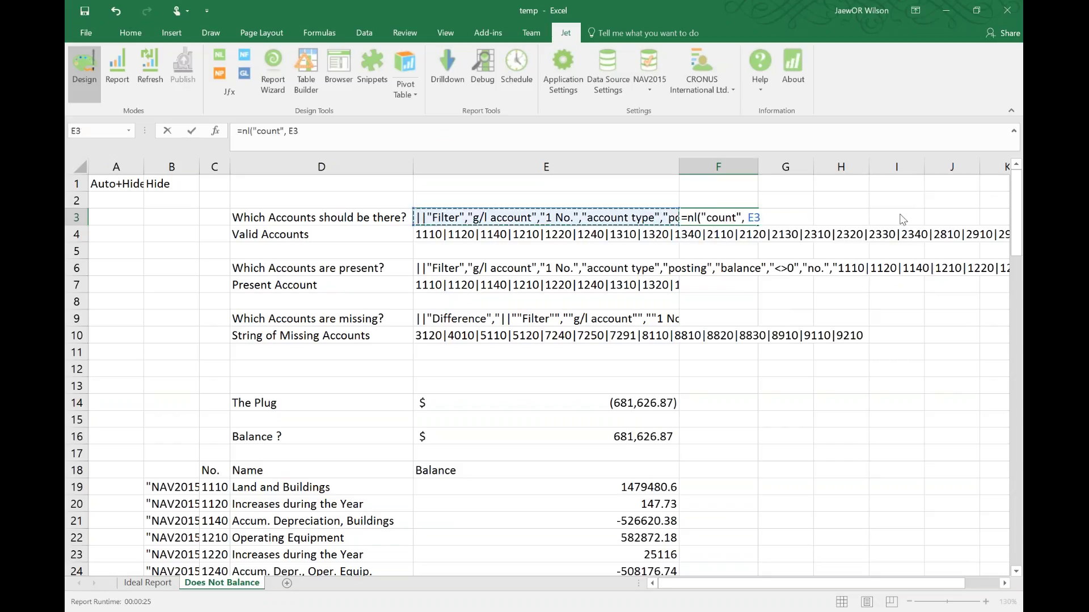
{"action": "key", "text": "Return"}
{"action": "key", "text": "Up"}
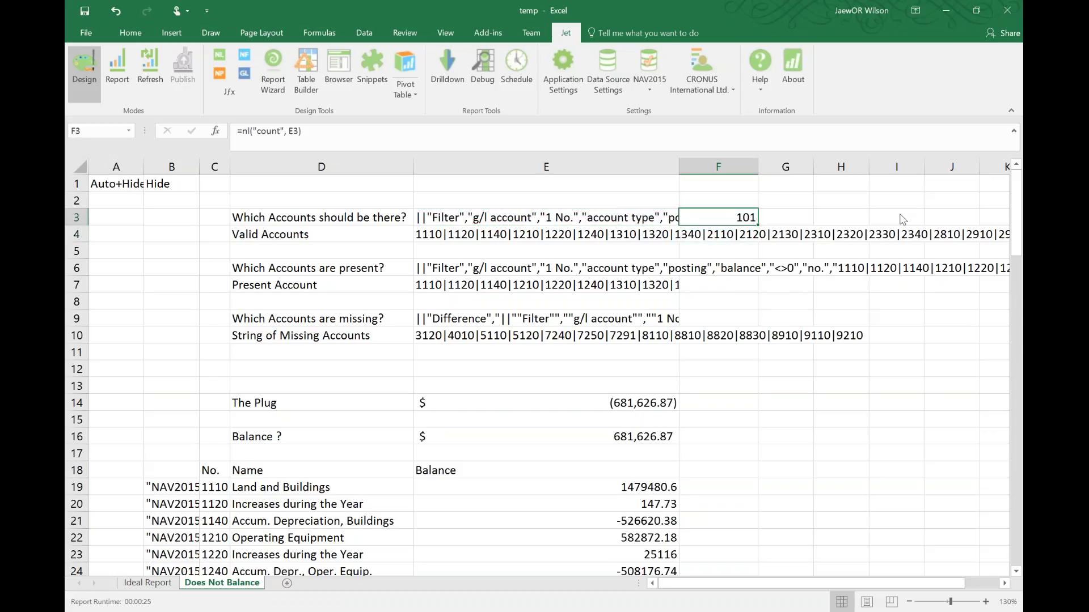
{"action": "key", "text": "Left"}
{"action": "key", "text": "Right"}
{"action": "key", "text": "Left"}
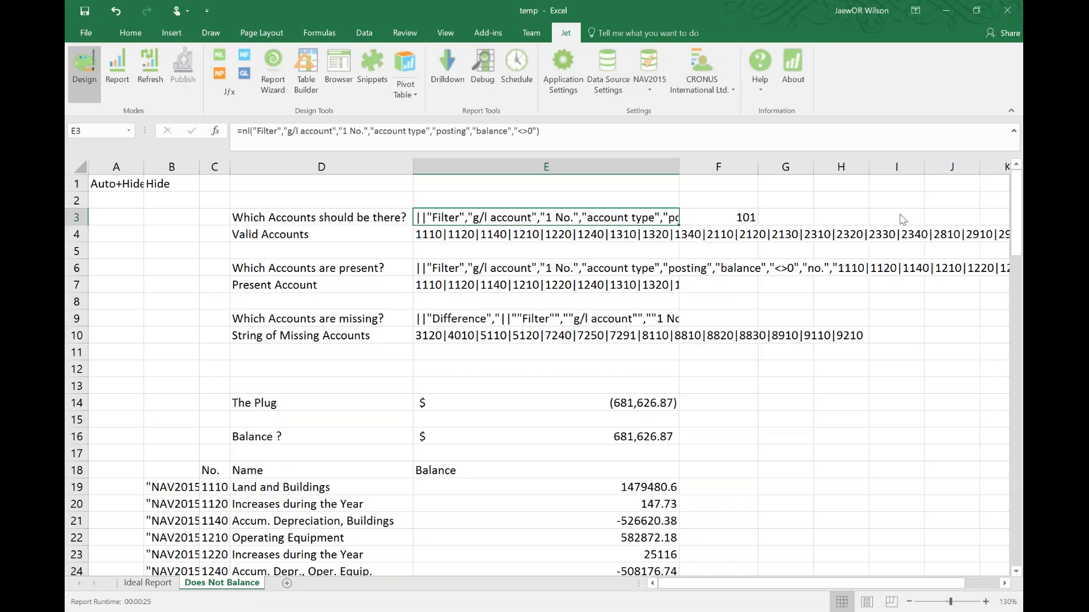
{"action": "key", "text": "Right"}
- Copy the count formula to F6 and F9, then run the sheet as a Jet report
{"action": "key", "text": "ctrl+c"}
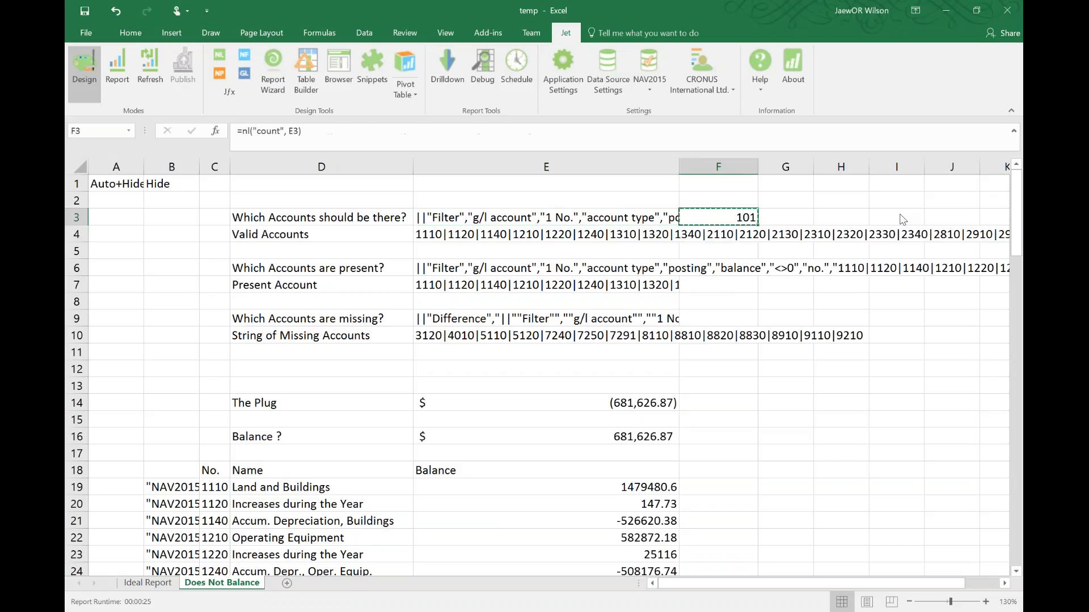
{"action": "key", "text": "Down"}
{"action": "key", "text": "Down"}
{"action": "key", "text": "Down"}
{"action": "key", "text": "ctrl+v"}
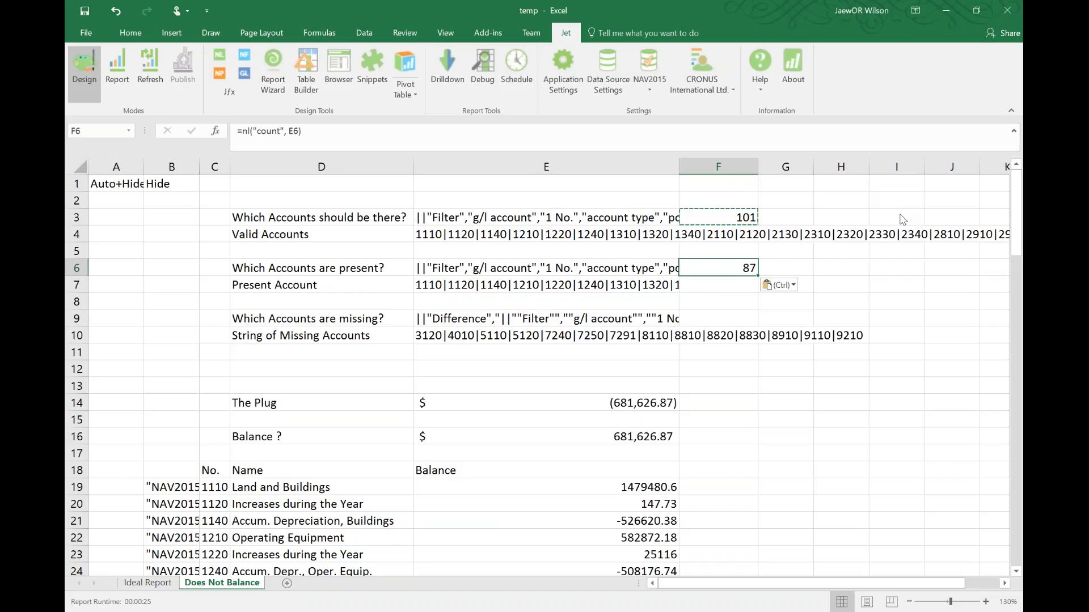
{"action": "key", "text": "Down"}
{"action": "key", "text": "Down"}
{"action": "key", "text": "Down"}
{"action": "key", "text": "ctrl+v"}
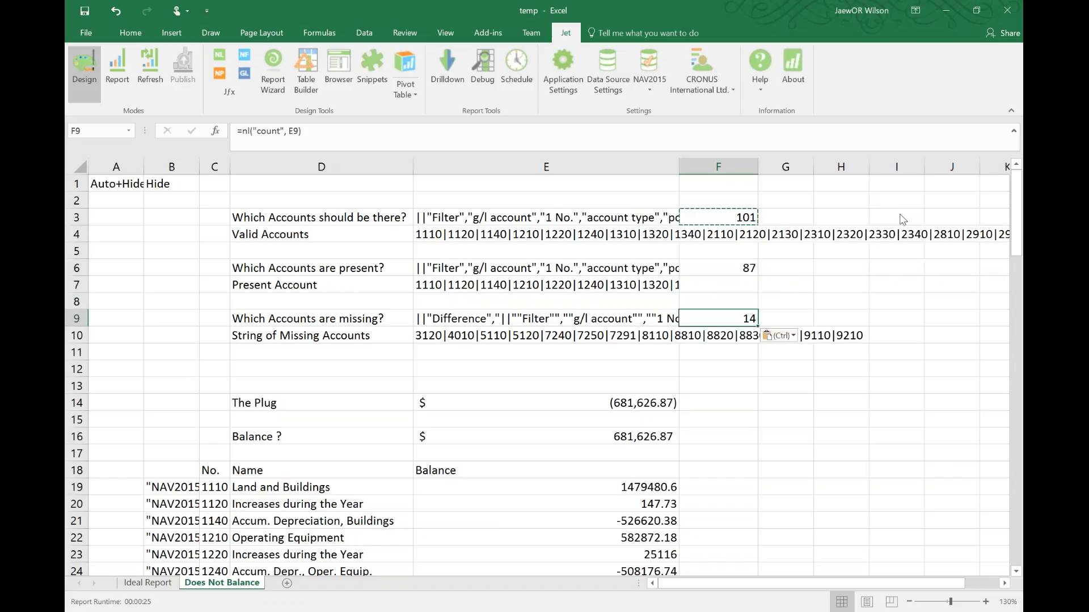
{"action": "key", "text": "Escape"}
{"action": "key", "text": "F2"}
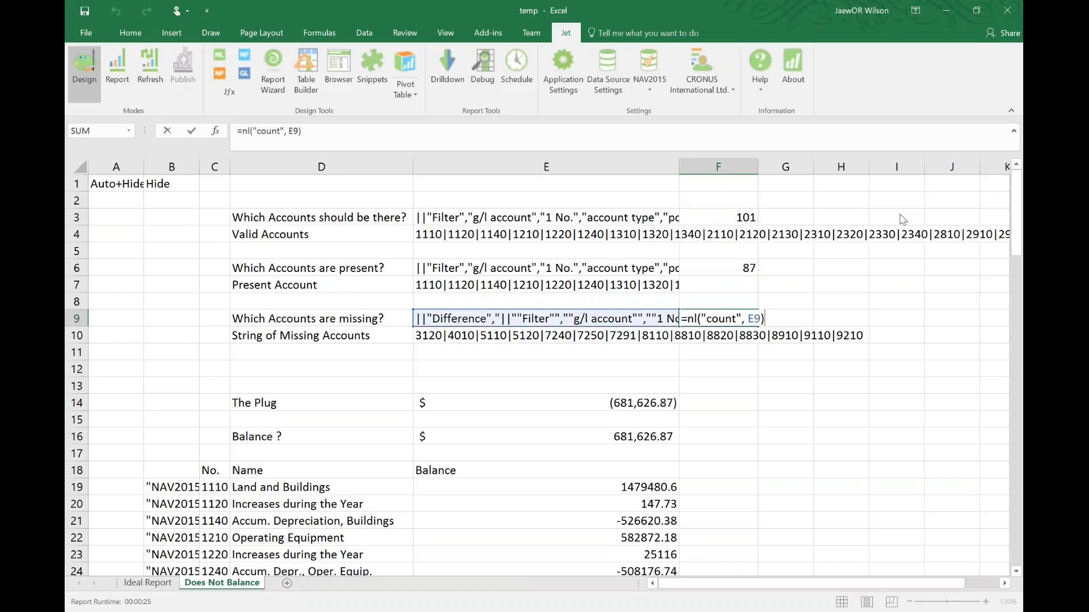
{"action": "key", "text": "Escape"}
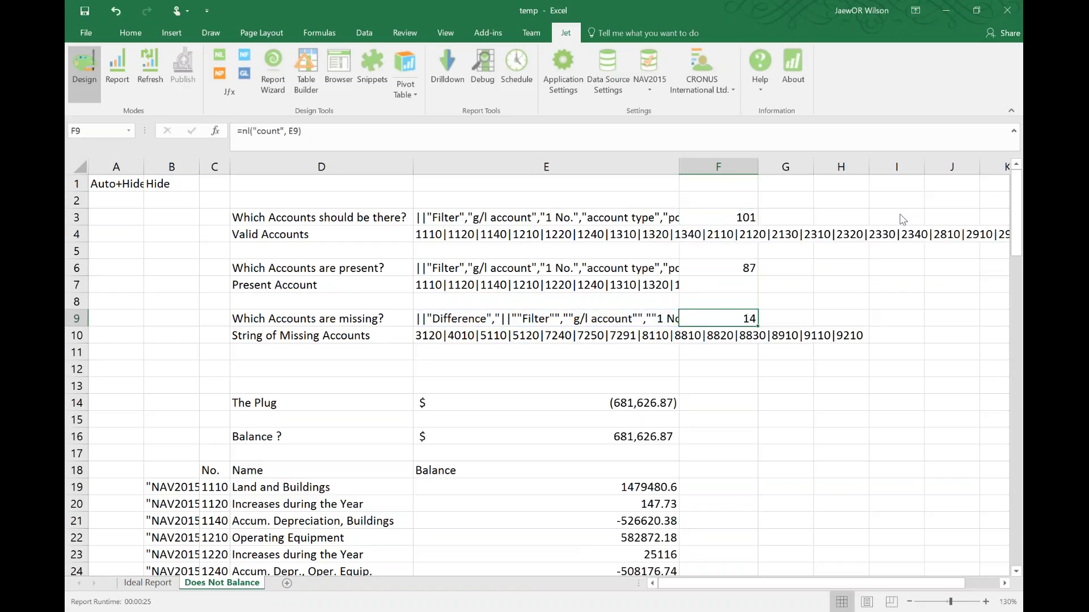
{"action": "left_click", "coordinate": [117, 66]}
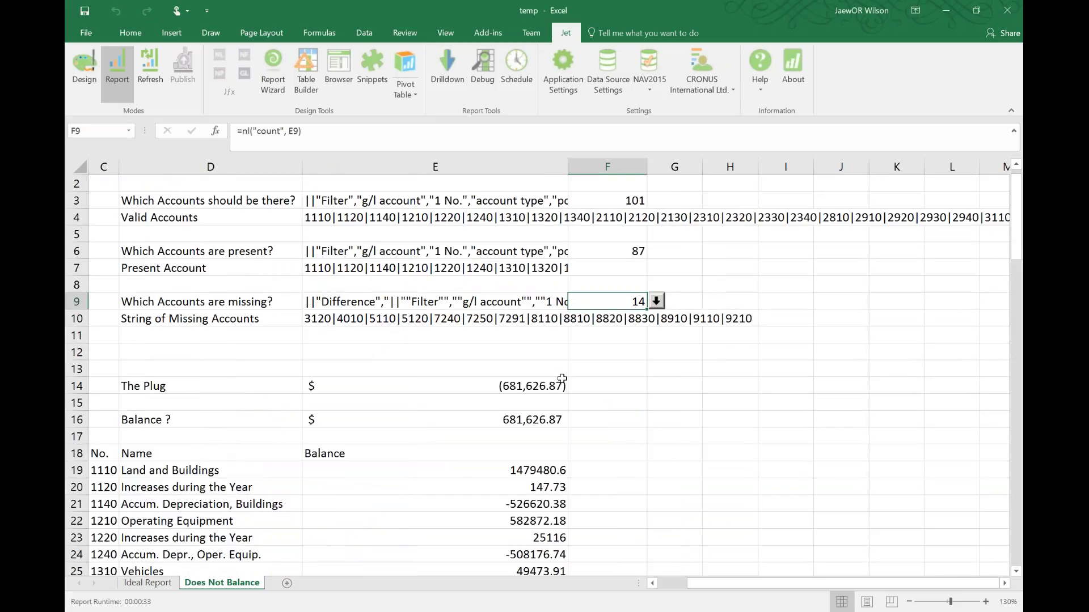
- Review the plug and balance amounts and the missing-accounts Join string in E10
{"action": "left_click_drag", "start_coordinate": [269, 385], "coordinate": [419, 428]}
{"action": "left_click_drag", "start_coordinate": [444, 389], "coordinate": [440, 417]}
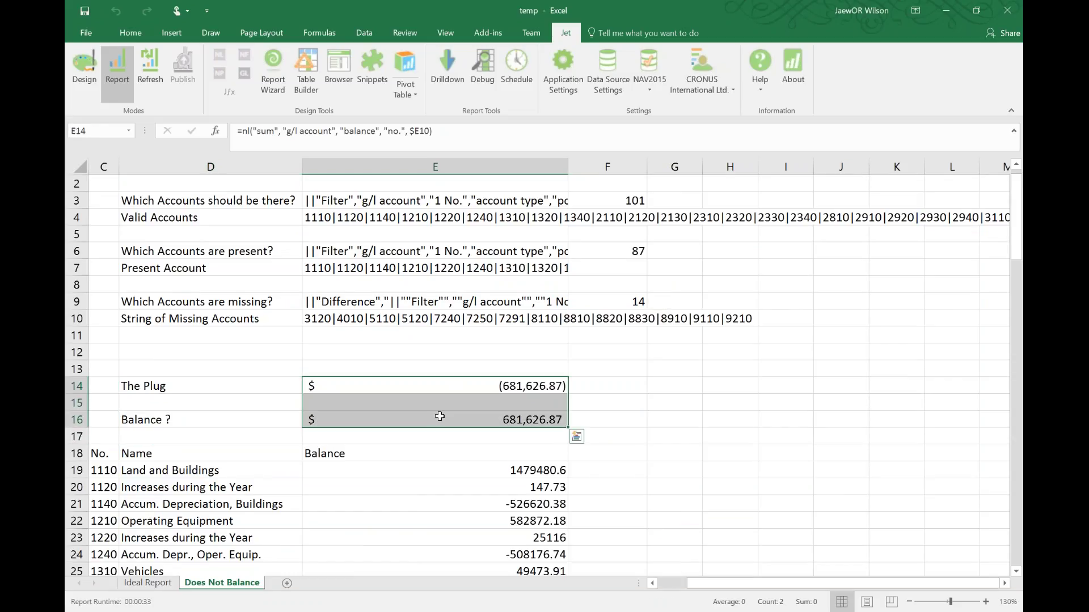
{"action": "left_click", "coordinate": [327, 319]}
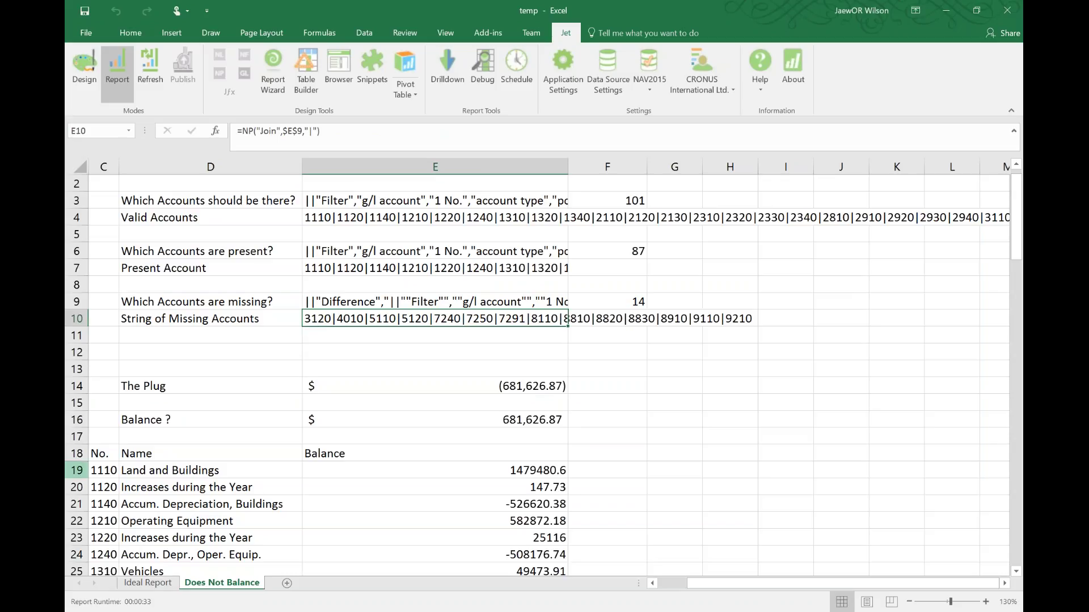
- Inspect the account rows where 3110 jumps to 5310, then return to E10
{"action": "left_click_drag", "start_coordinate": [113, 475], "coordinate": [113, 537]}
{"action": "scroll", "coordinate": [126, 450], "scroll_direction": "down", "scroll_amount": 9}
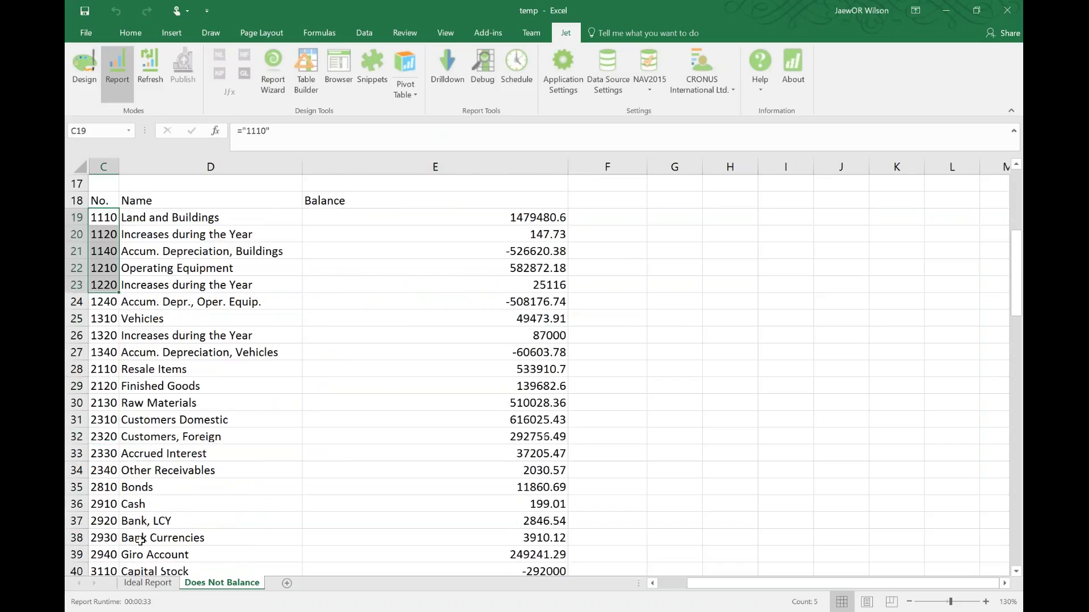
{"action": "left_click_drag", "start_coordinate": [104, 302], "coordinate": [104, 385]}
{"action": "scroll", "coordinate": [217, 419], "scroll_direction": "up", "scroll_amount": 9}
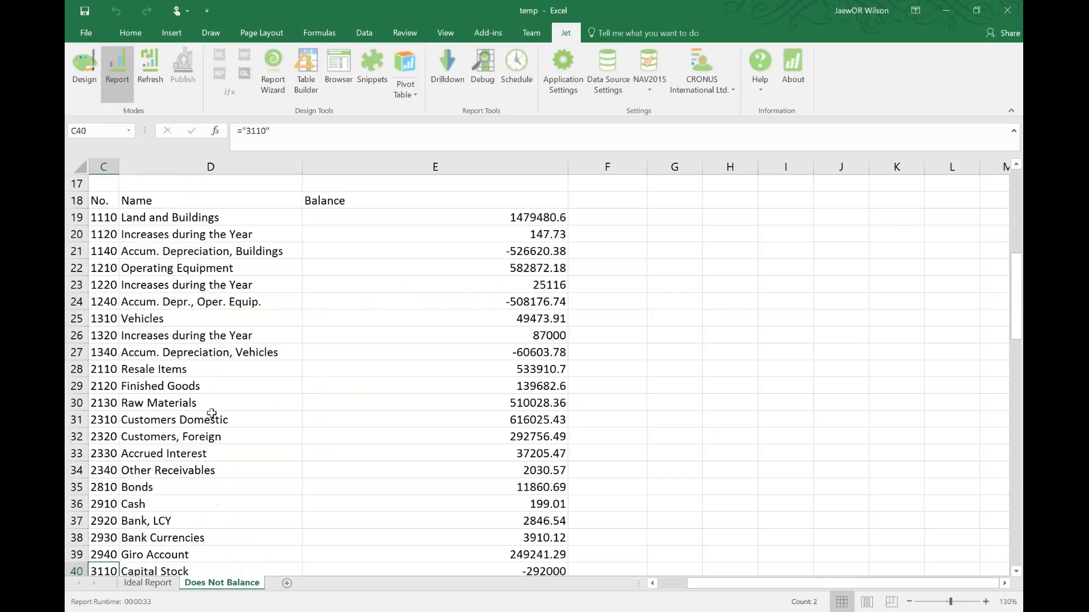
{"action": "scroll", "coordinate": [218, 419], "scroll_direction": "down", "scroll_amount": 9}
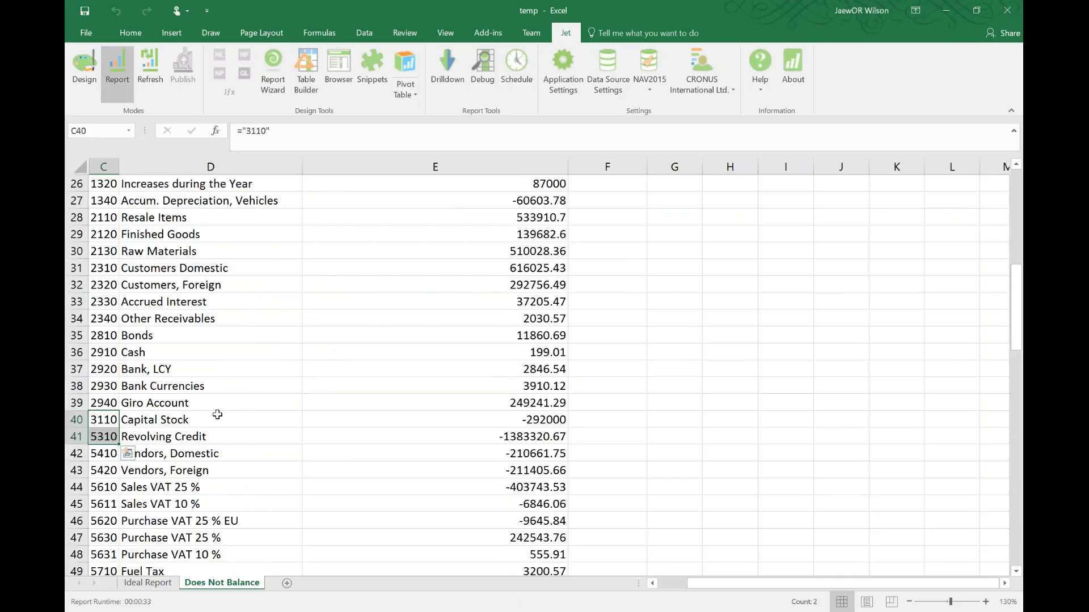
{"action": "scroll", "coordinate": [127, 454], "scroll_direction": "down", "scroll_amount": 1}
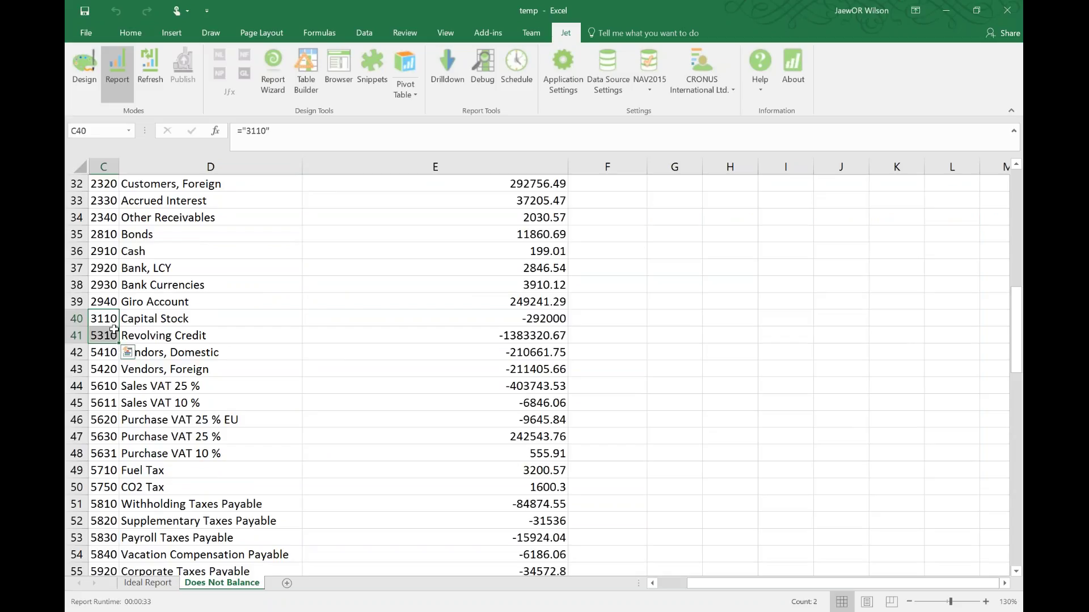
{"action": "scroll", "coordinate": [171, 352], "scroll_direction": "up", "scroll_amount": 9}
{"action": "left_click", "coordinate": [328, 269]}
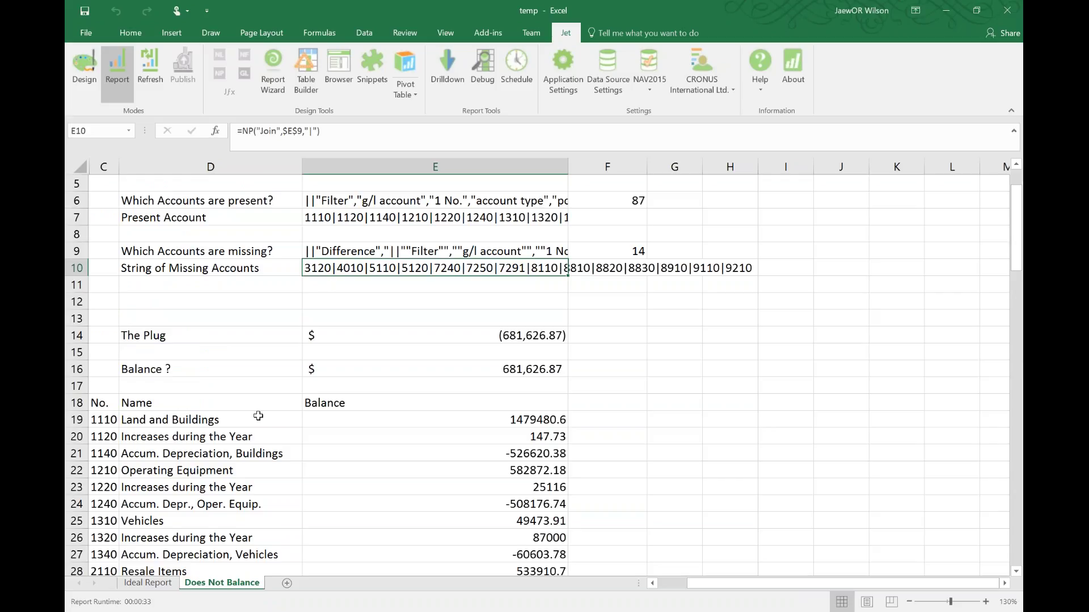
- Highlight account rows 1140 to 1310 with balances, then go to the Ideal Report sheet
{"action": "left_click_drag", "start_coordinate": [112, 448], "coordinate": [330, 523]}
{"action": "scroll", "coordinate": [330, 522], "scroll_direction": "down", "scroll_amount": 1}
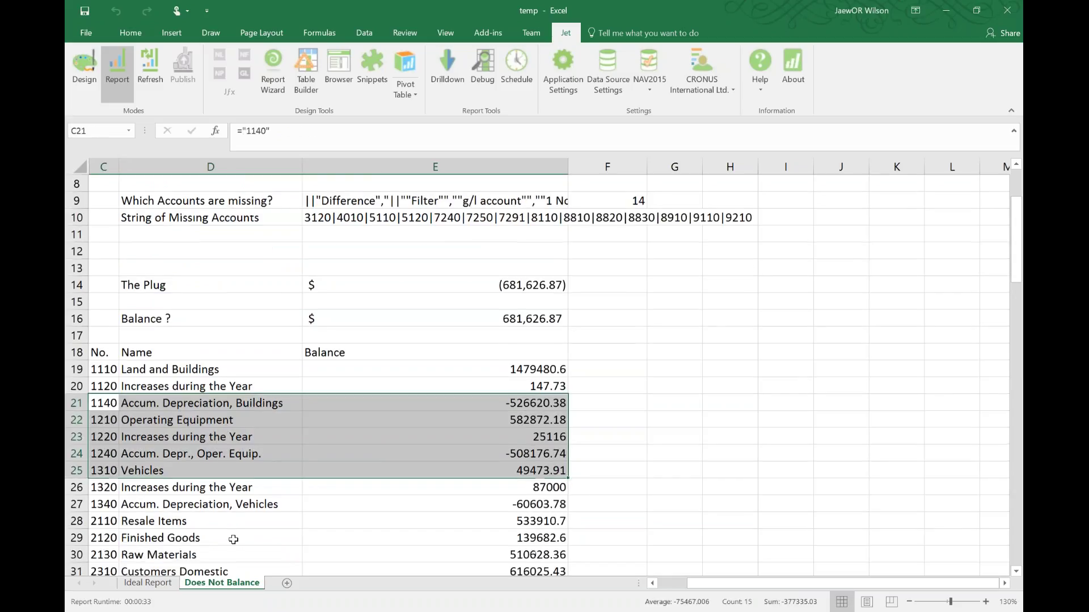
{"action": "left_click", "coordinate": [170, 585]}
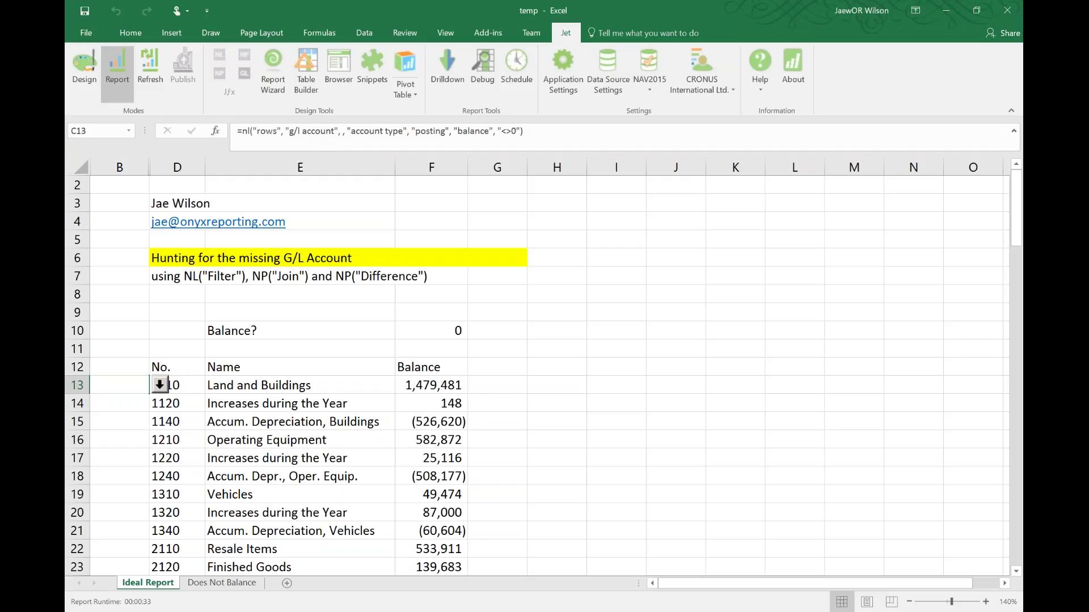
- Return to Jet Design mode and select E9's =NP("Difference",E3,E6) on the Does Not Balance sheet
{"action": "left_click", "coordinate": [84, 71]}
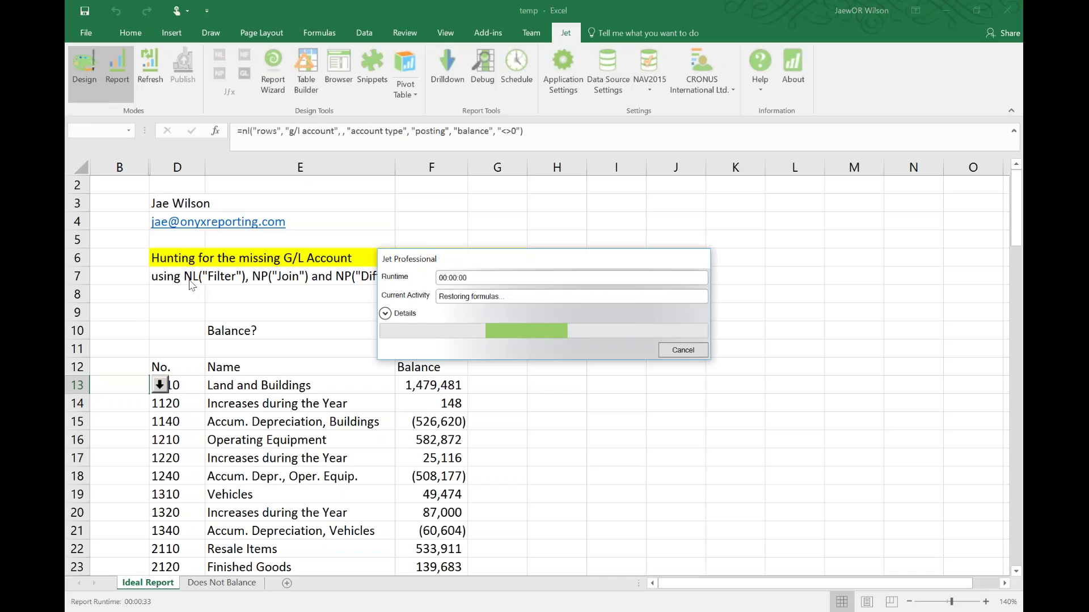
{"action": "left_click", "coordinate": [238, 588]}
{"action": "mouse_move", "coordinate": [461, 308]}
{"action": "left_mouse_down"}
{"action": "mouse_move", "coordinate": [463, 335]}
{"action": "mouse_move", "coordinate": [465, 313]}
{"action": "left_mouse_up"}
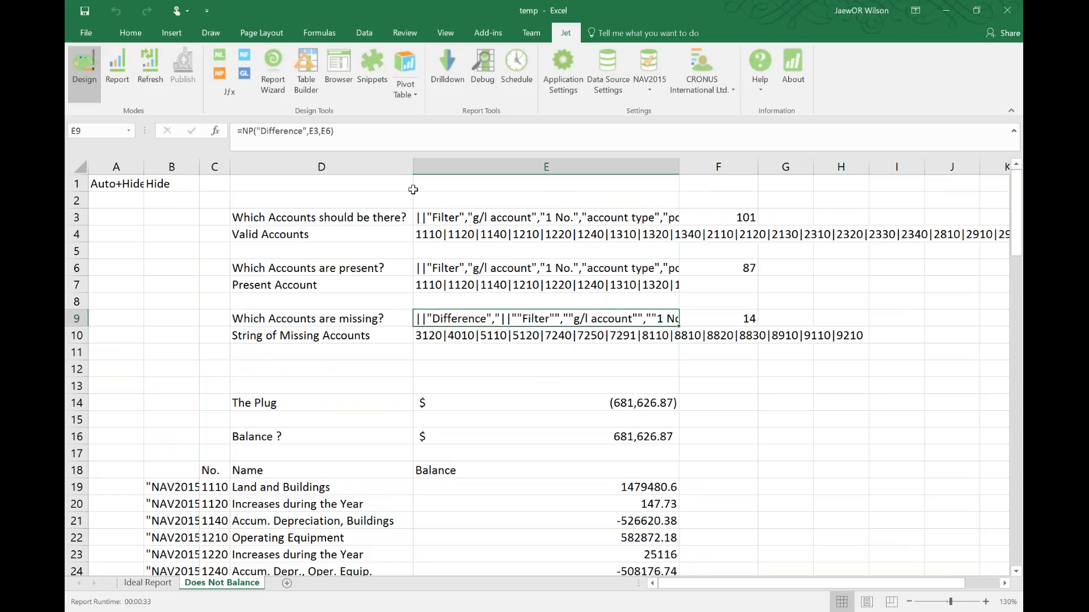
{"action": "left_click", "coordinate": [273, 71]}
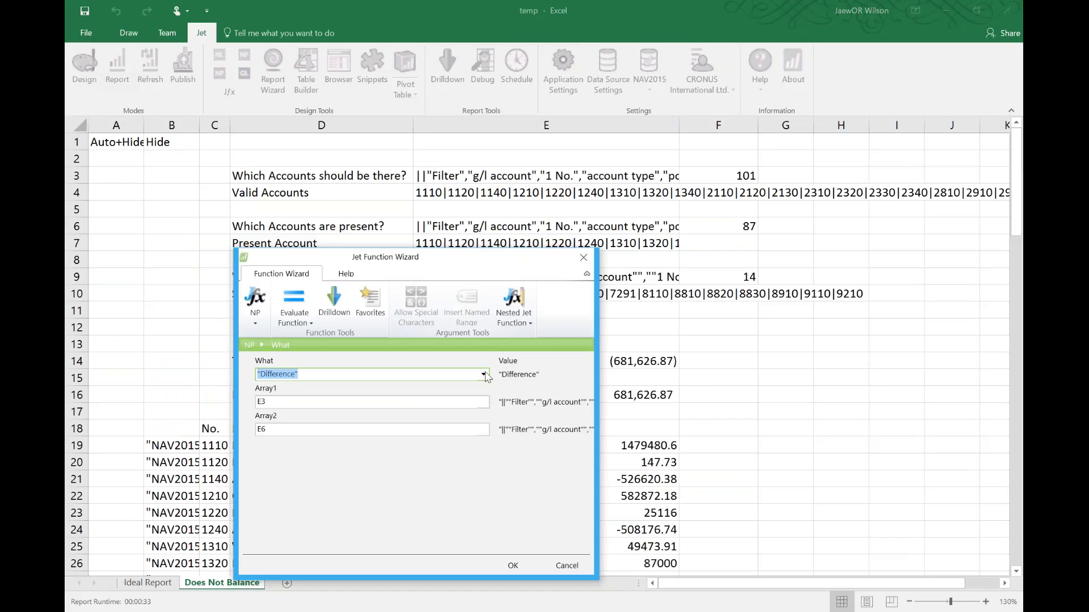
{"action": "left_click", "coordinate": [483, 374]}
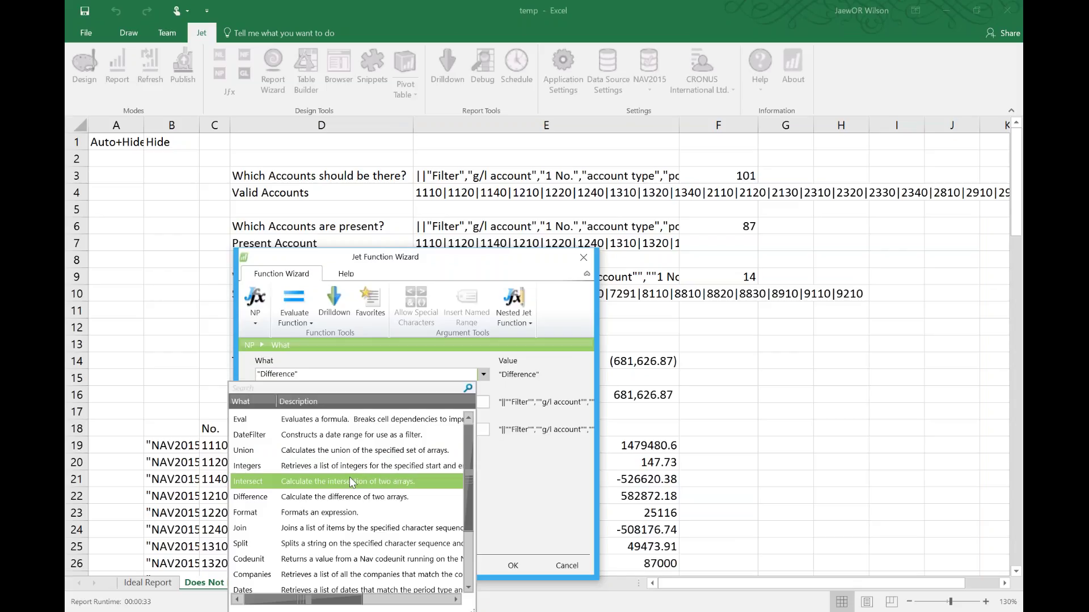
{"action": "key", "text": "Return"}
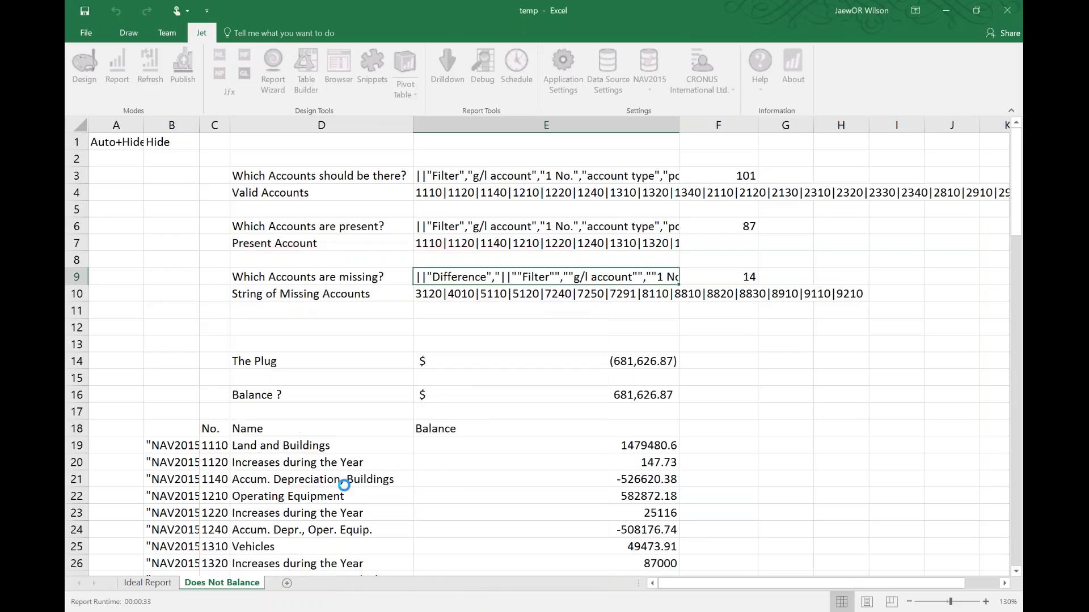
- Switch to the Ideal Report sheet template showing account 1110 and Balance? 1,479,481
{"action": "left_click", "coordinate": [148, 583]}
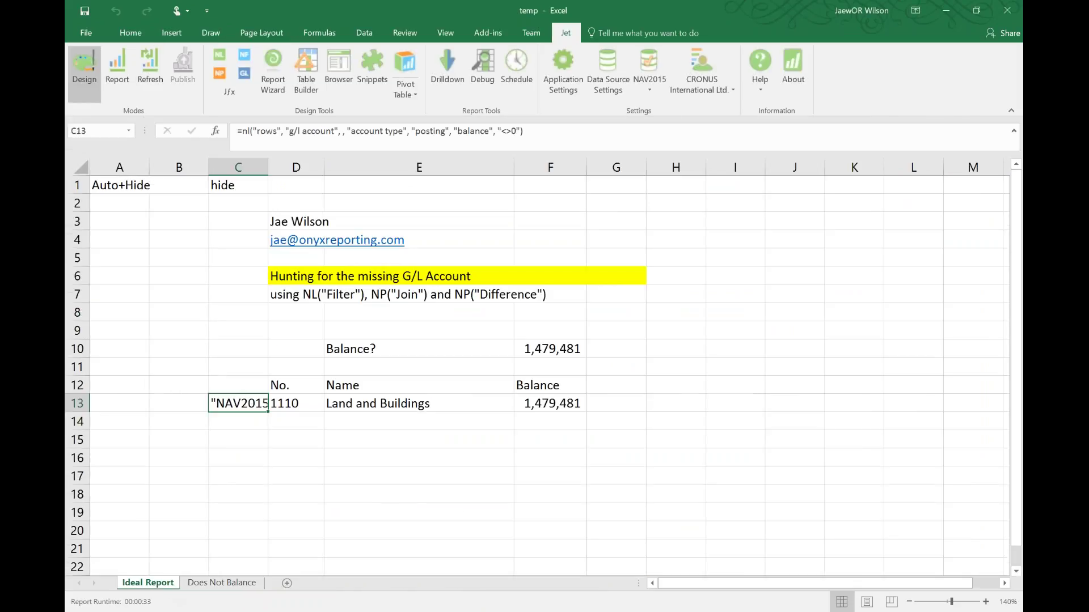